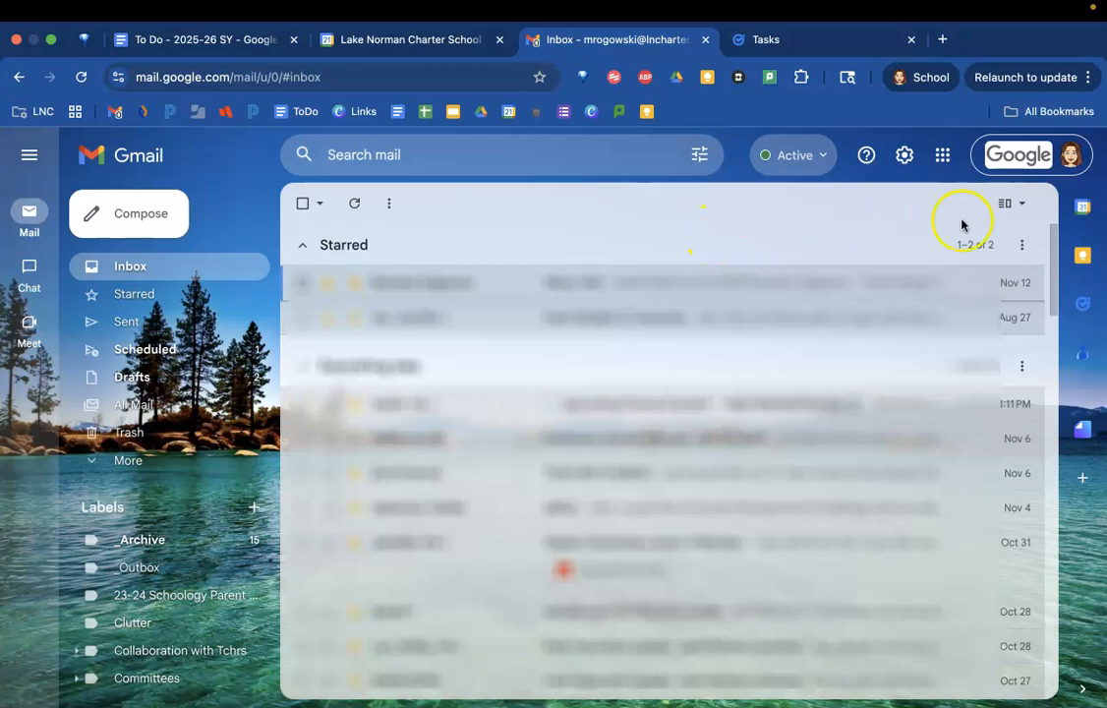
- Show the Google Tasks list beside the Gmail inbox, and check the Tasks calendar in Google Calendar for November 2025
left_click(1080, 313)
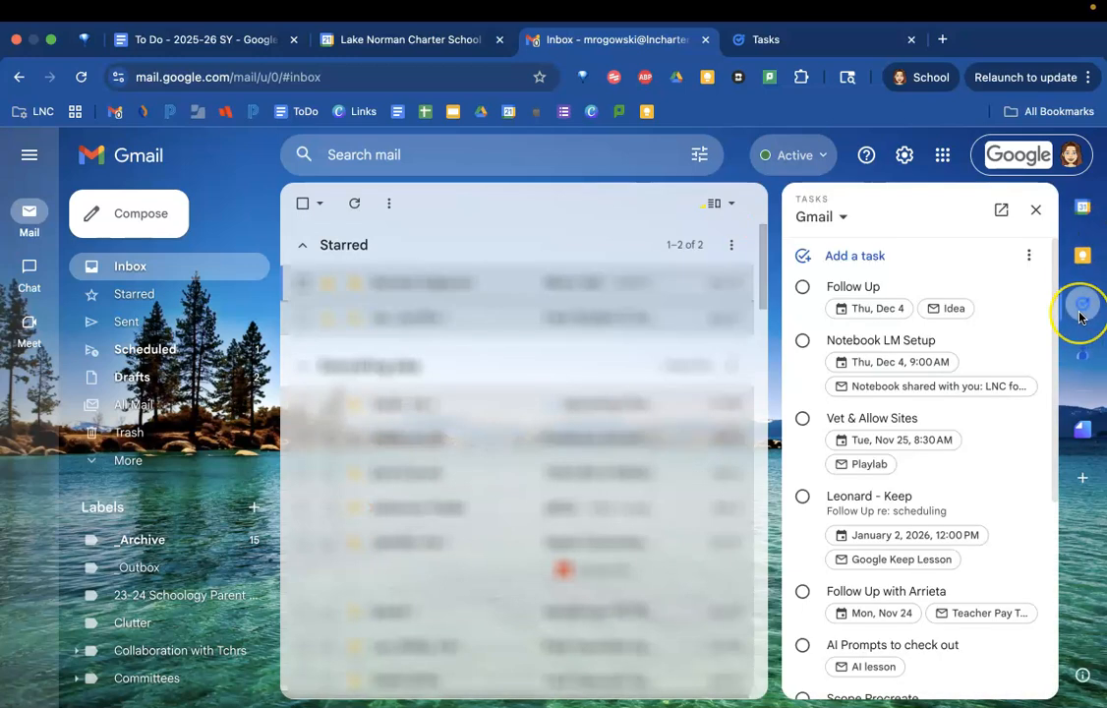
left_click(368, 40)
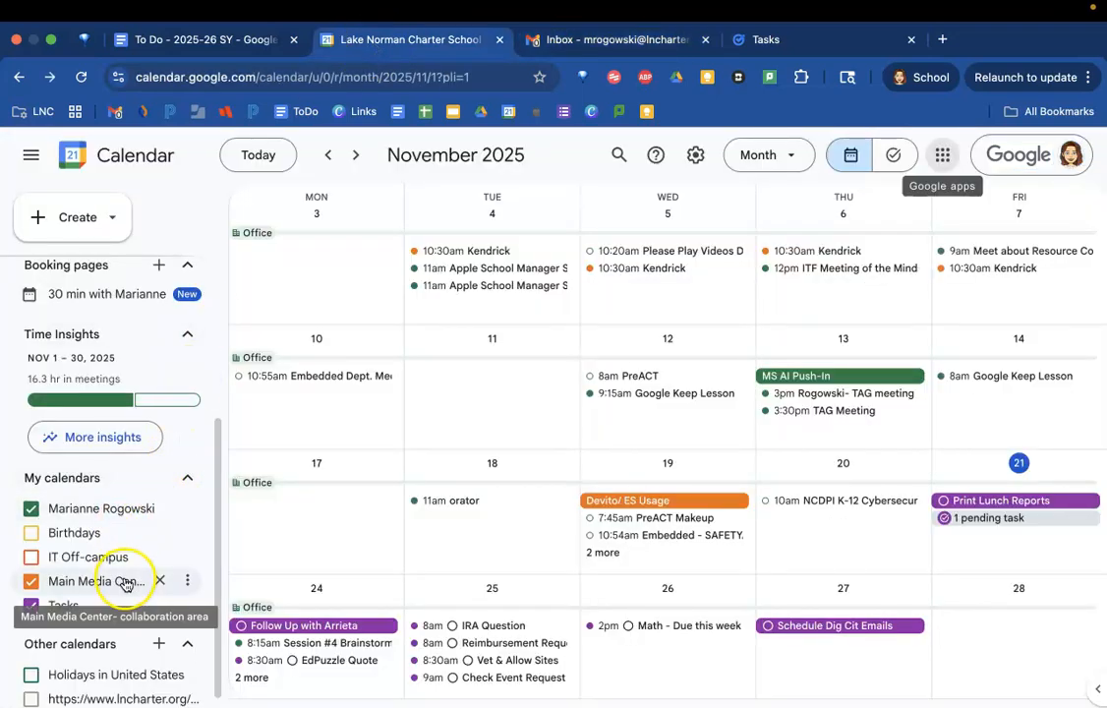
scroll(96, 614, "down", 1)
scroll(96, 615, "up", 2)
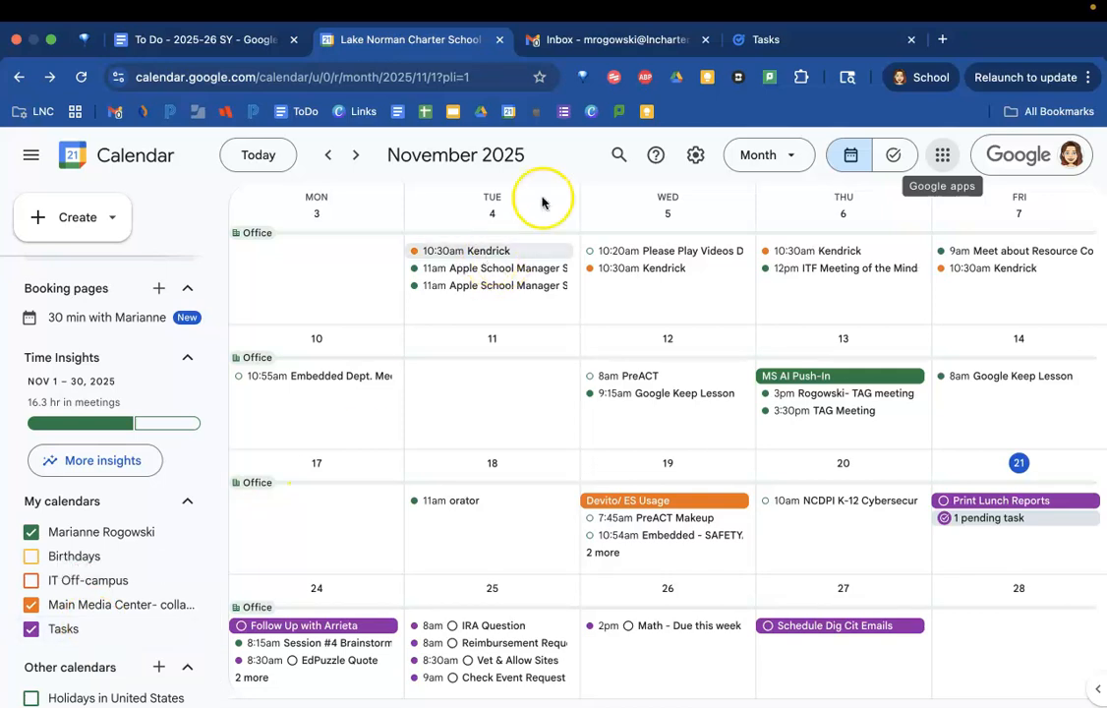
- Switch to the full-page Google Tasks site and look over its web address and all task lists
left_click(798, 49)
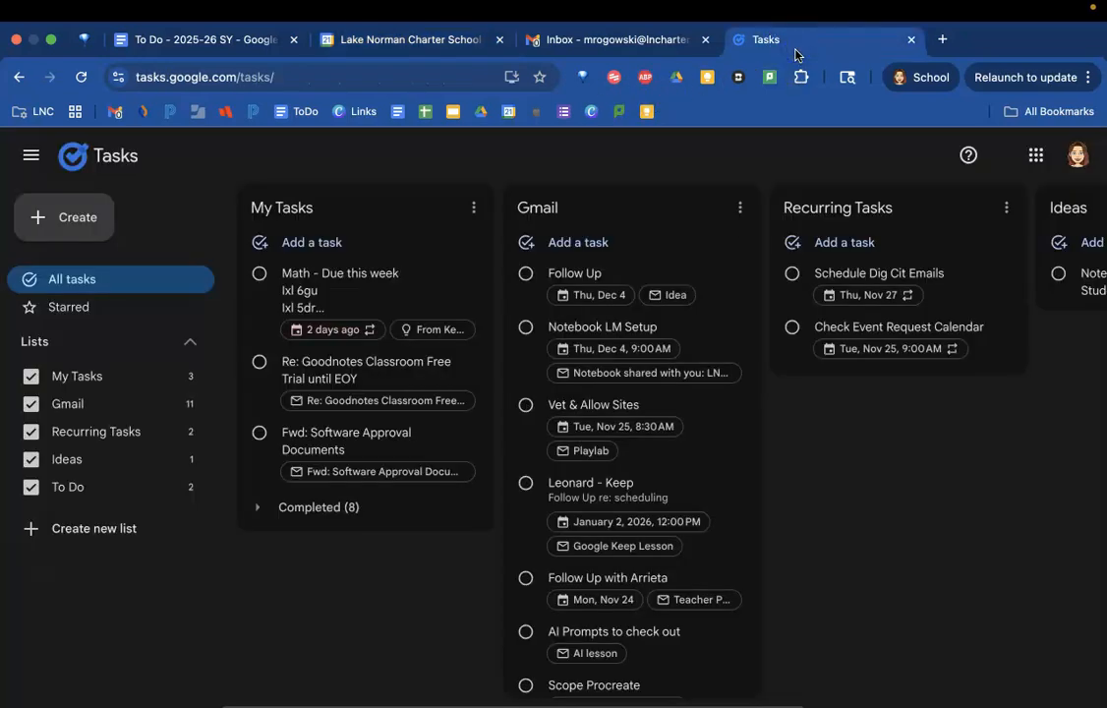
left_click(177, 80)
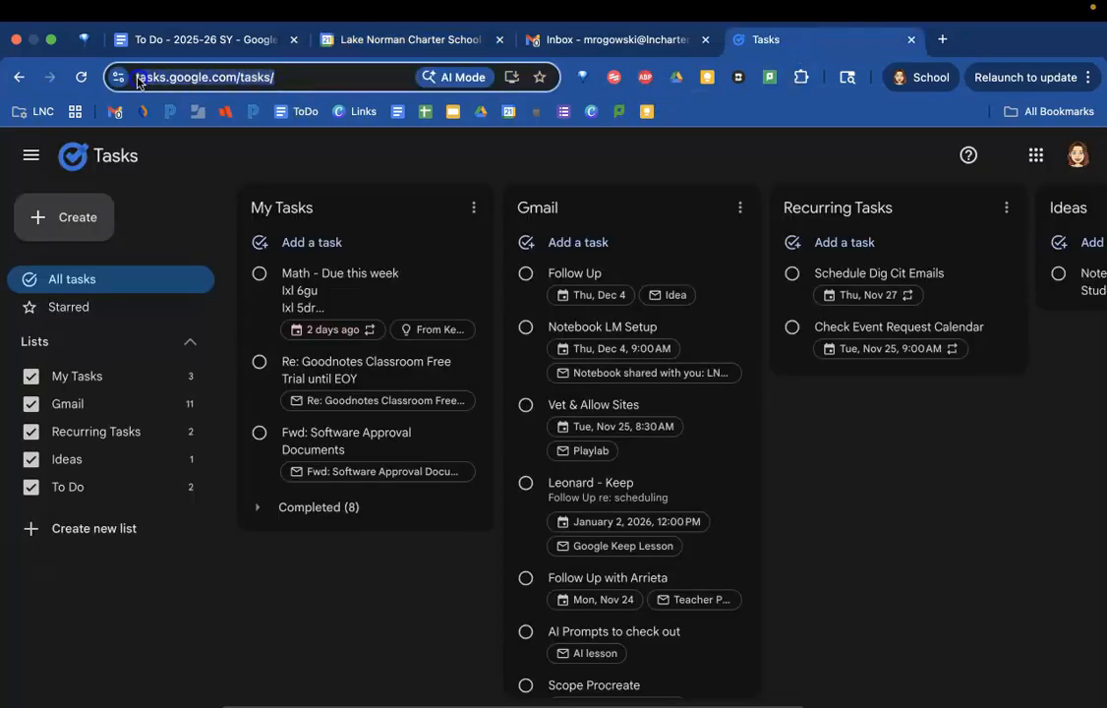
scroll(880, 432, "right", 3)
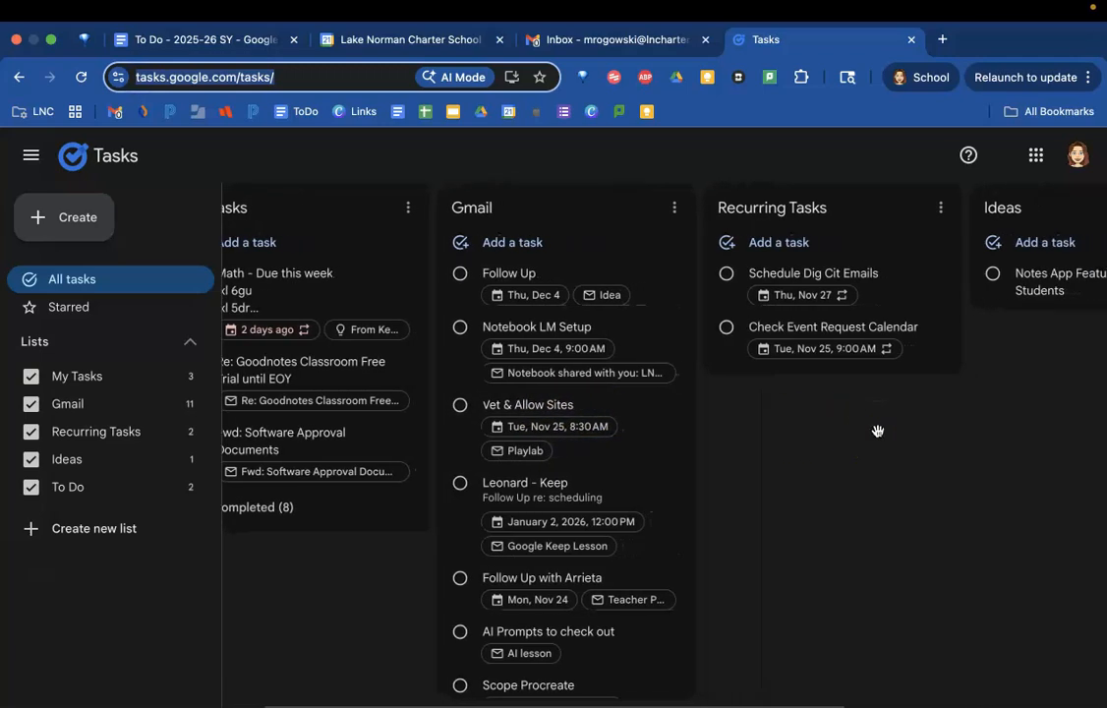
scroll(878, 430, "left", 3)
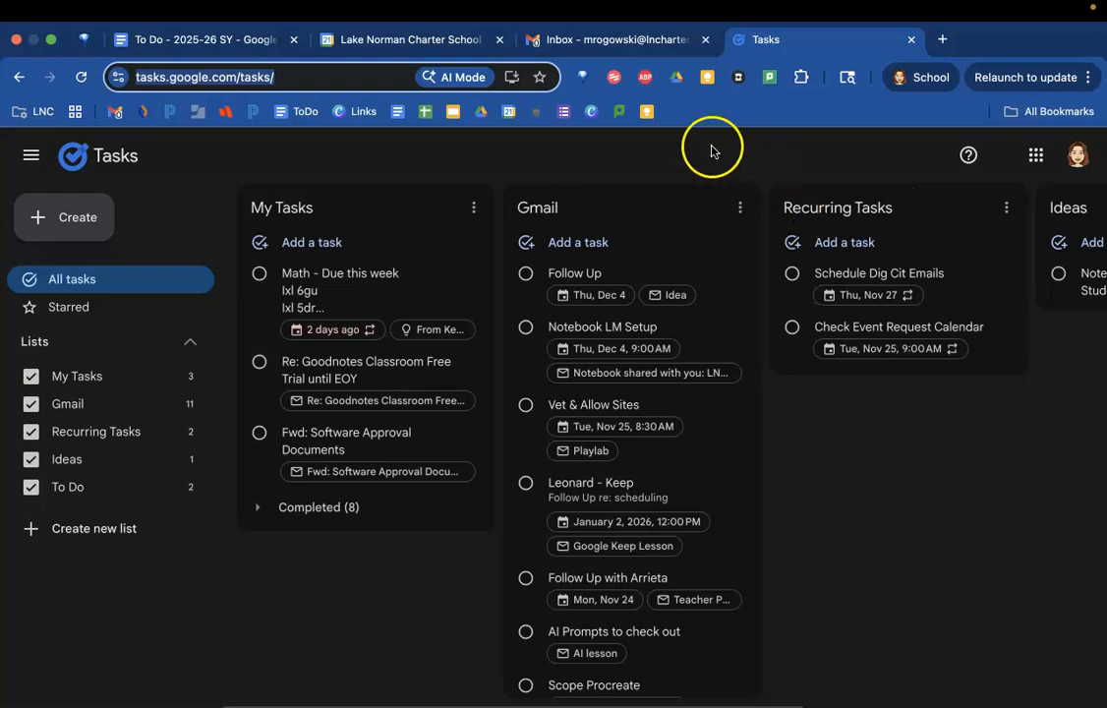
- Return to Gmail and create a new task list named "Personal Stuff"
left_click(593, 39)
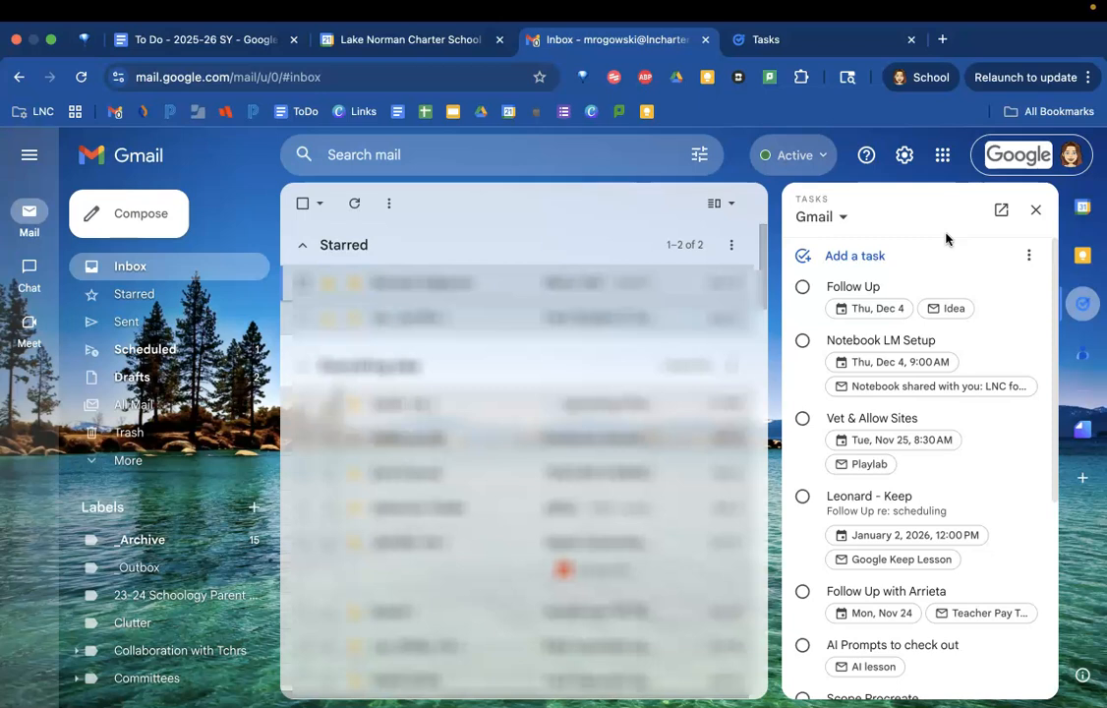
left_click(1002, 272)
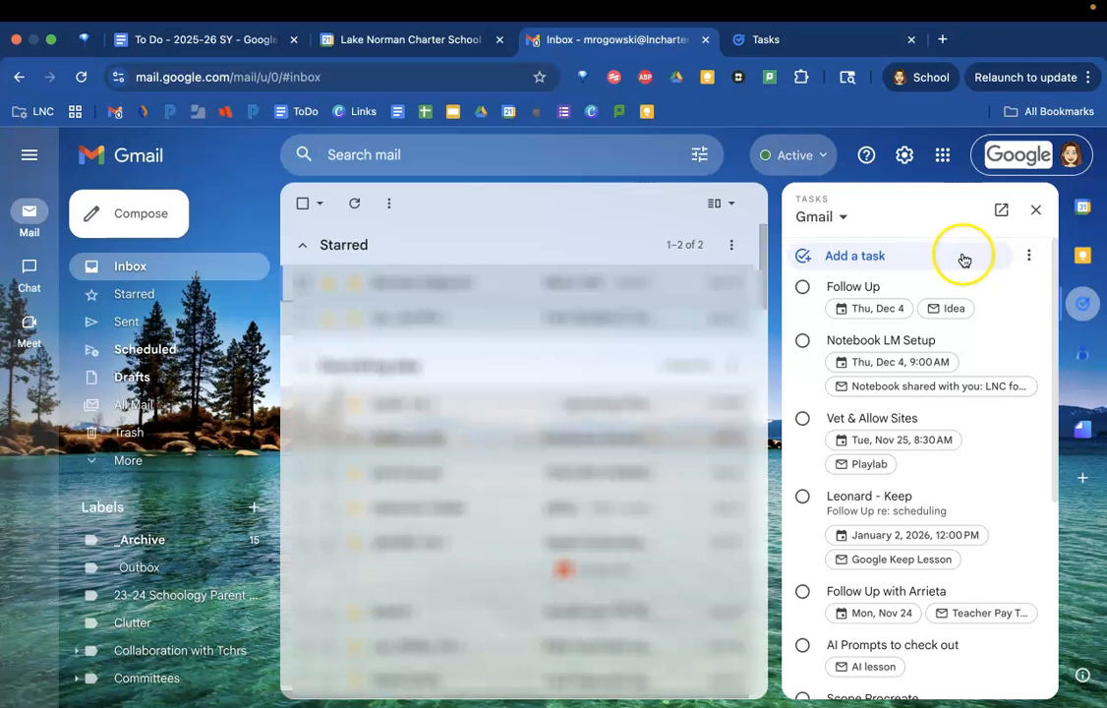
left_click(840, 218)
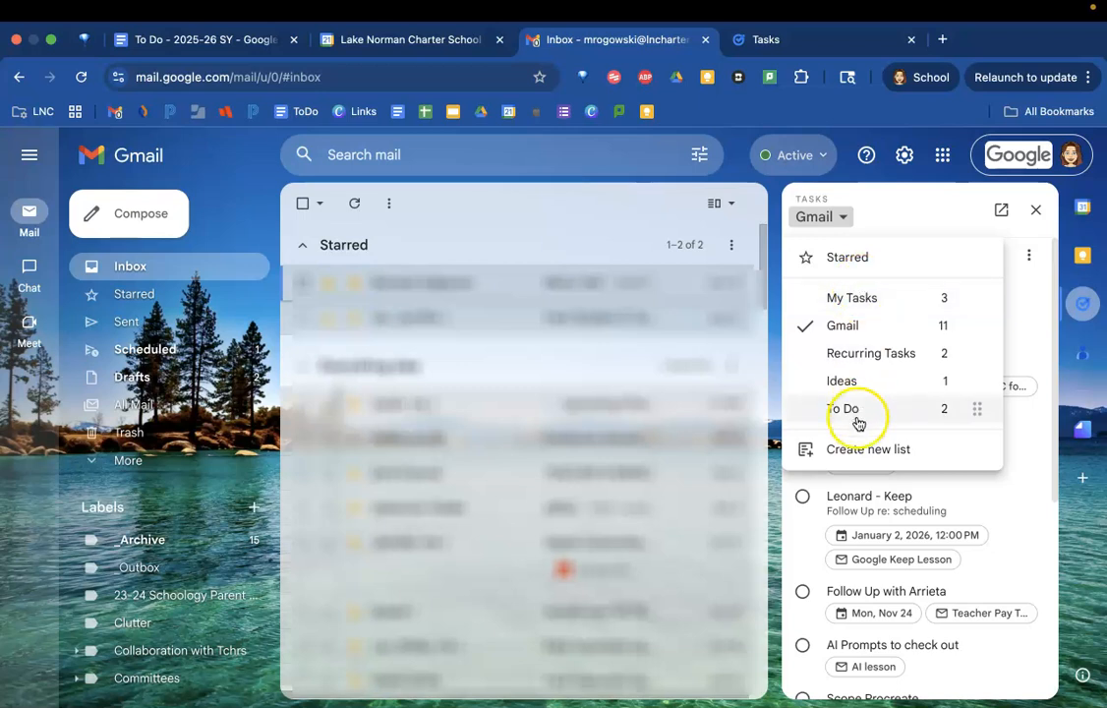
left_click(852, 463)
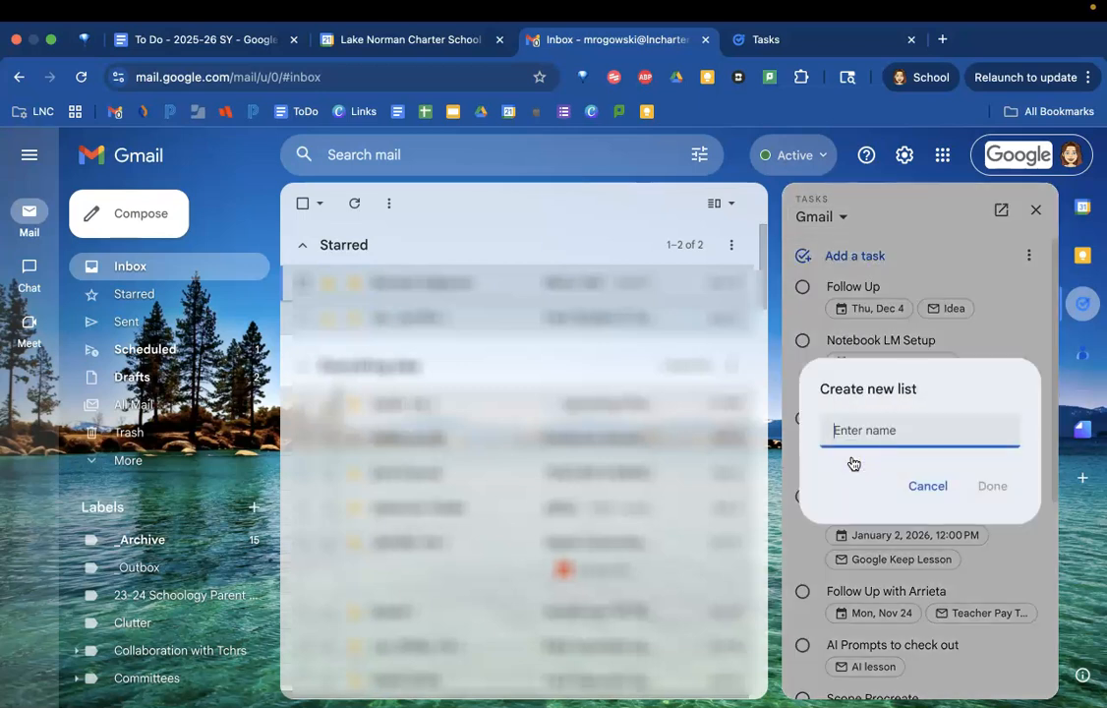
type("Personal Stuff")
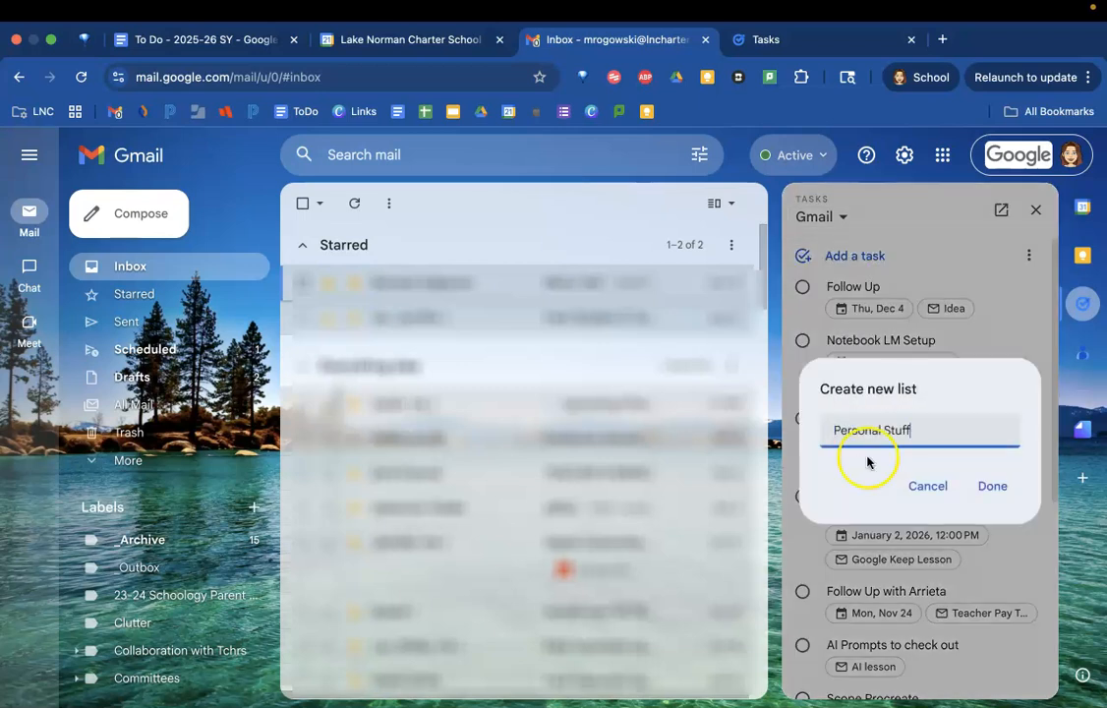
left_click(991, 487)
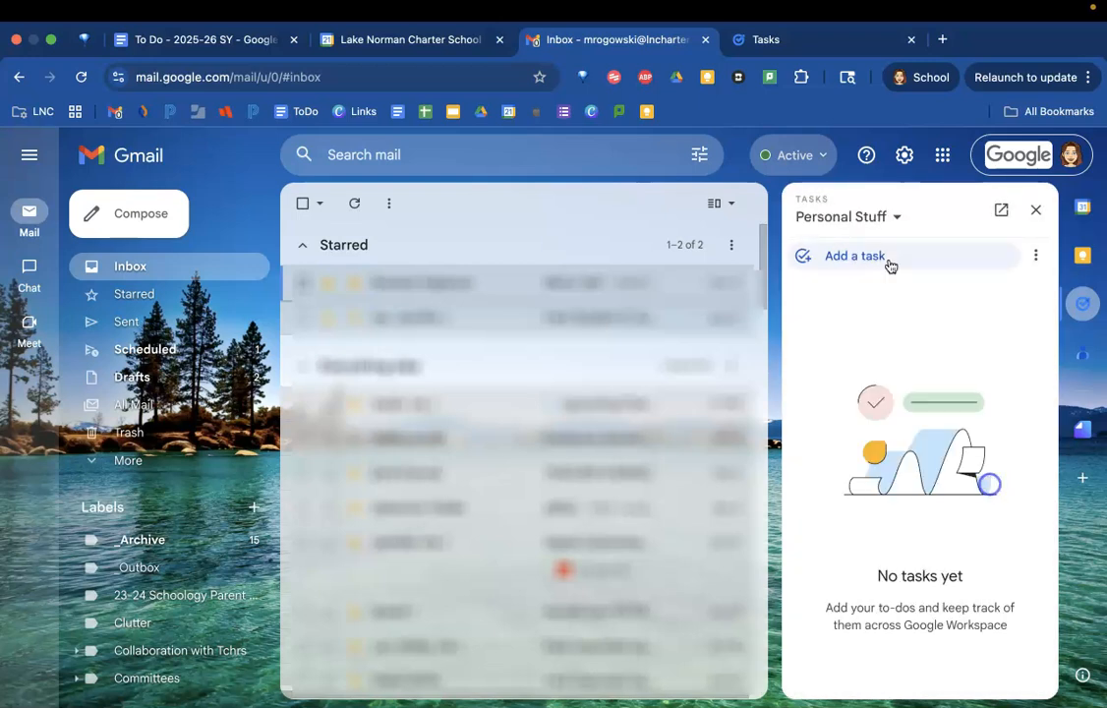
left_click(890, 261)
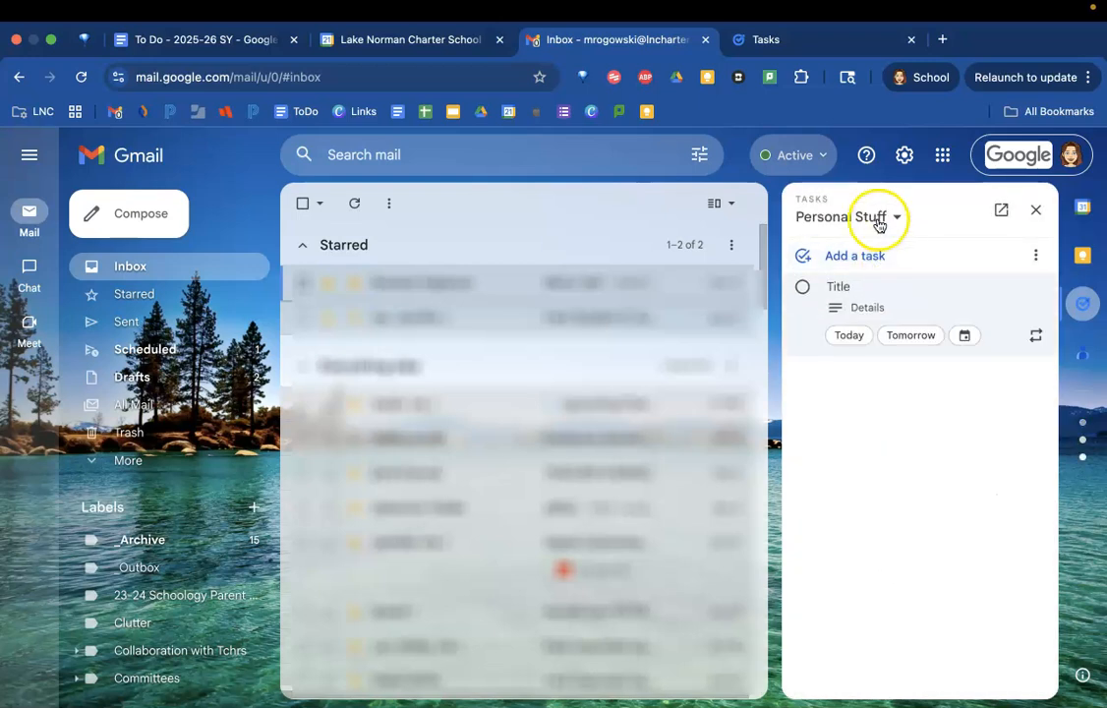
left_click(895, 218)
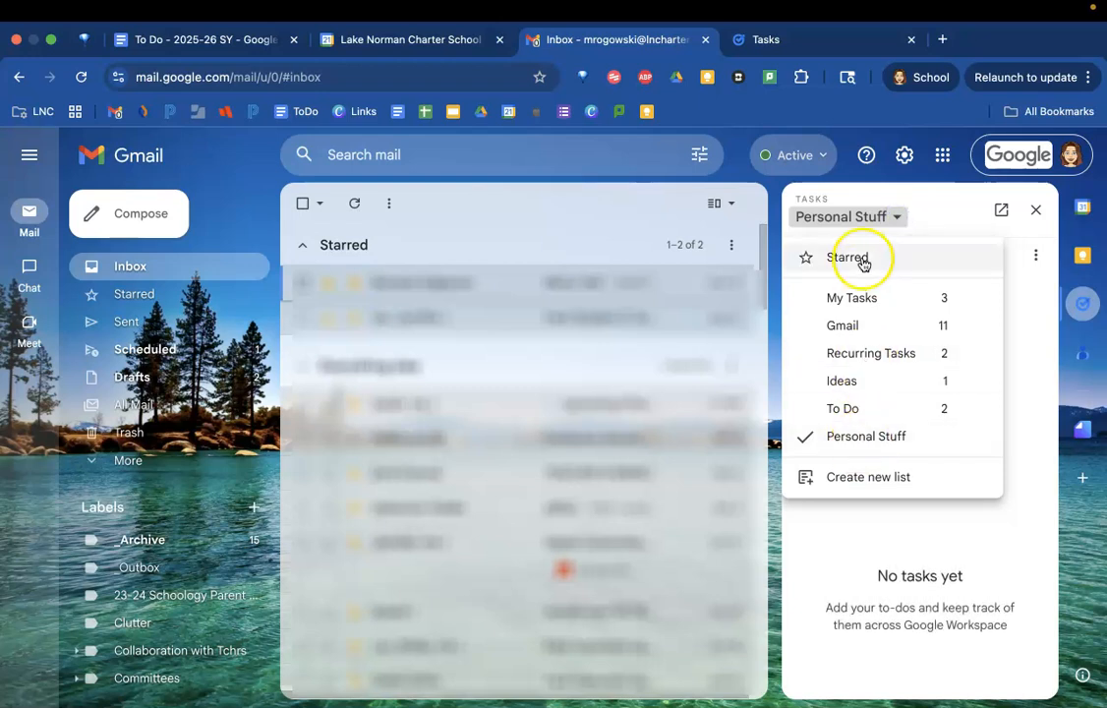
left_click(937, 223)
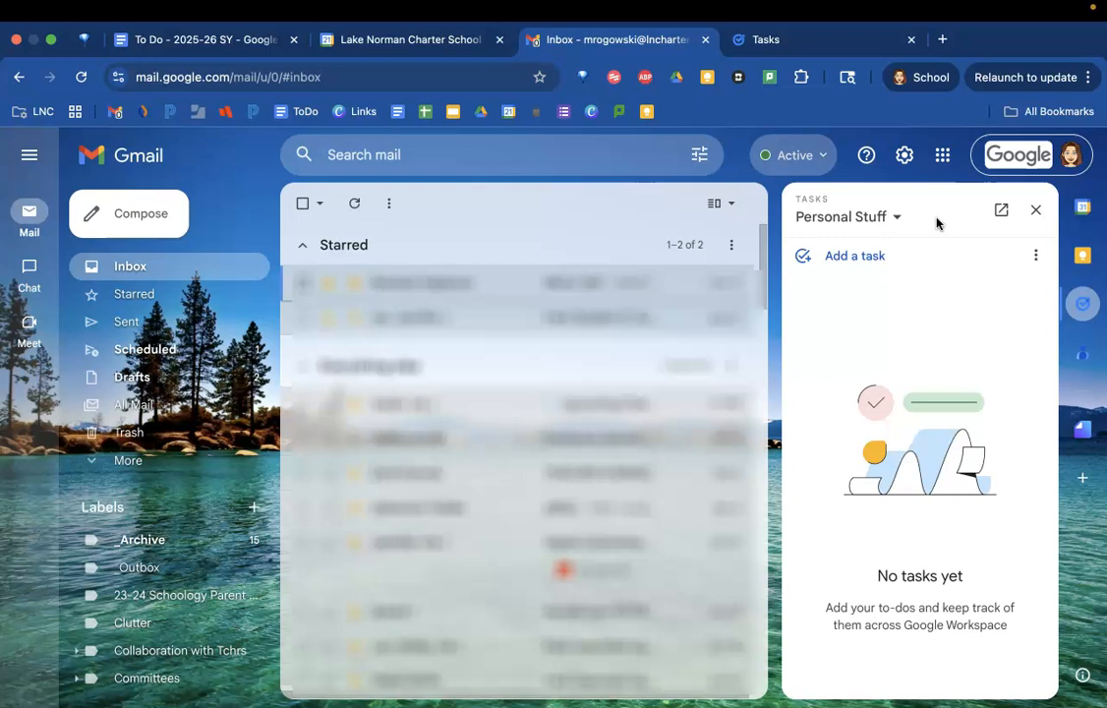
- Add a task "Remote Learning" with the details "Remember to take attendance" to Personal Stuff, and give it a subtask "Period 1"
left_click(878, 262)
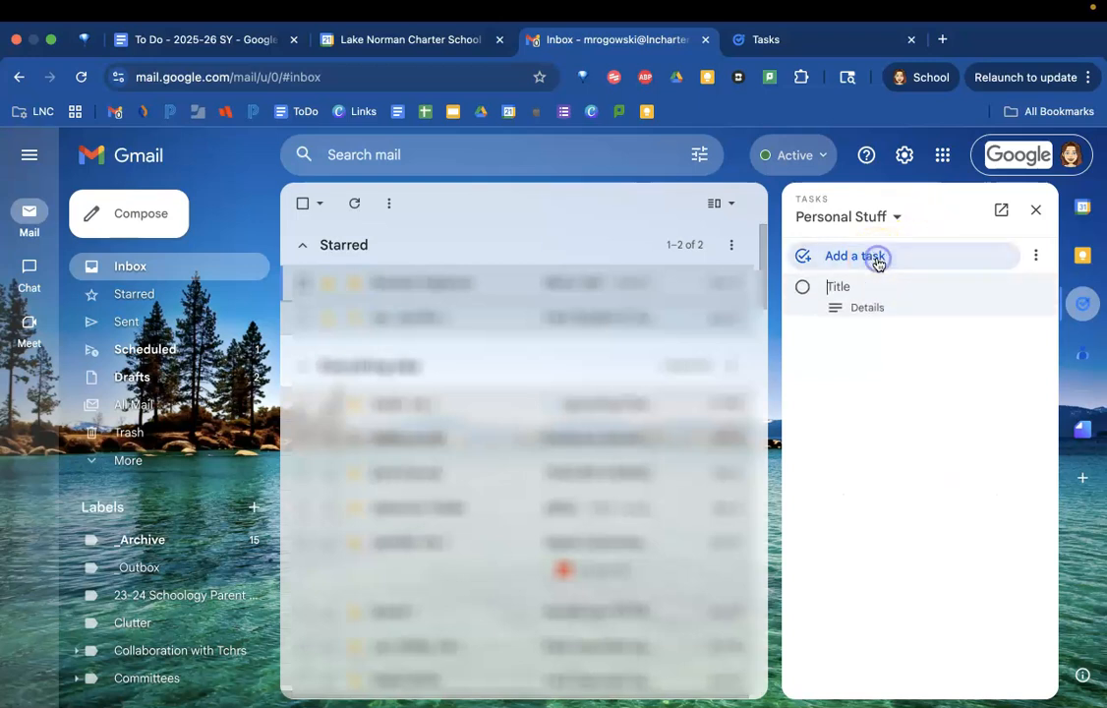
type("Wo")
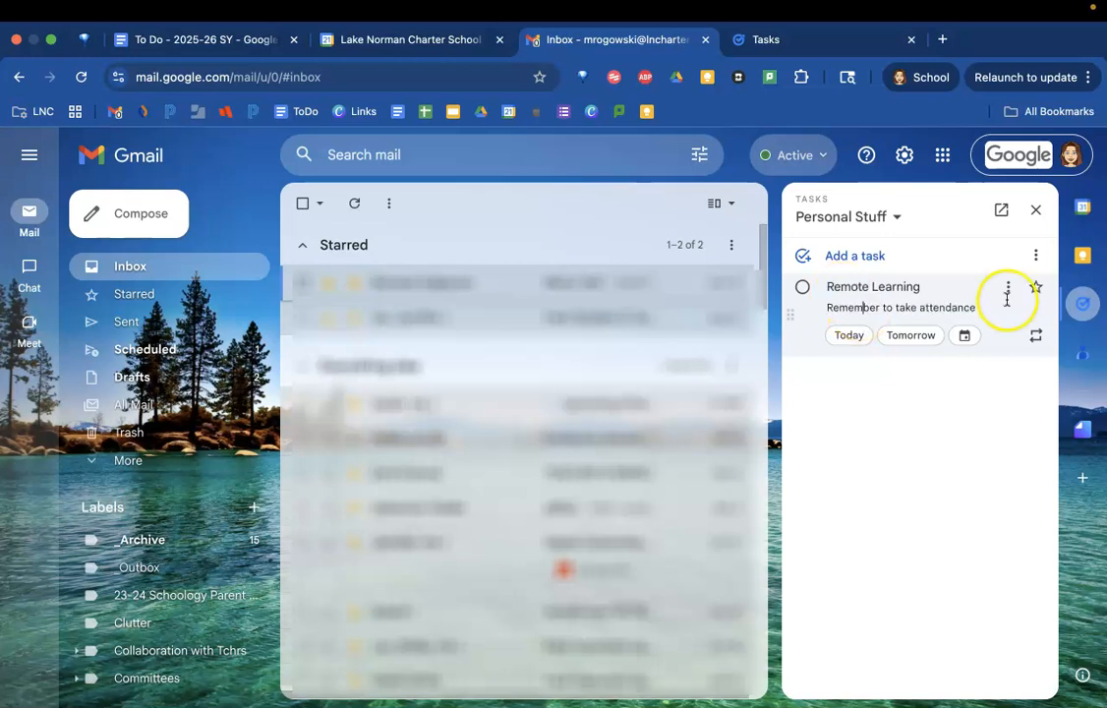
left_click(1009, 289)
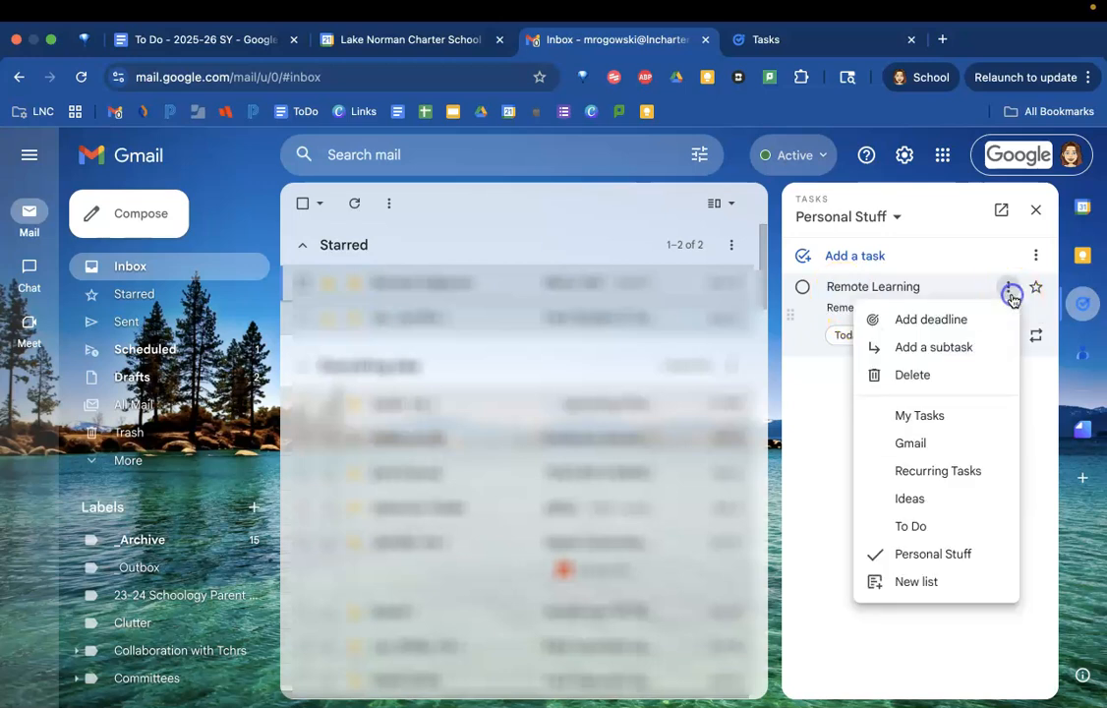
left_click(949, 346)
type("Period 1")
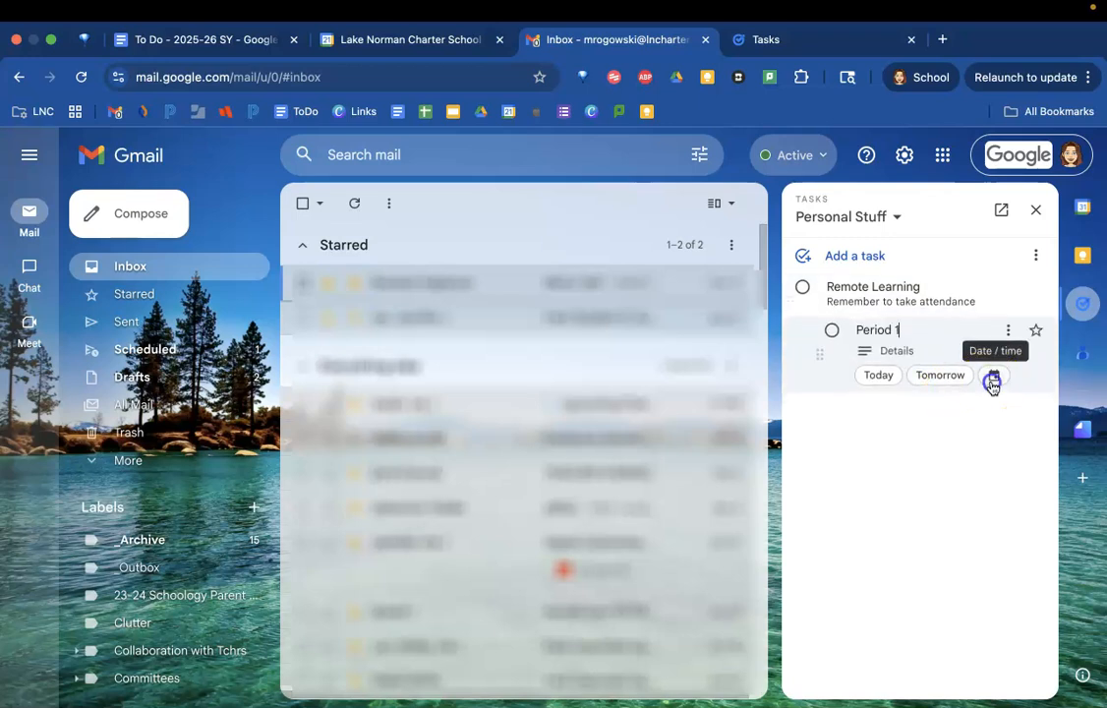
- Schedule the "Period 1" subtask for November 25, 2025 at 11:00 AM
left_click(992, 385)
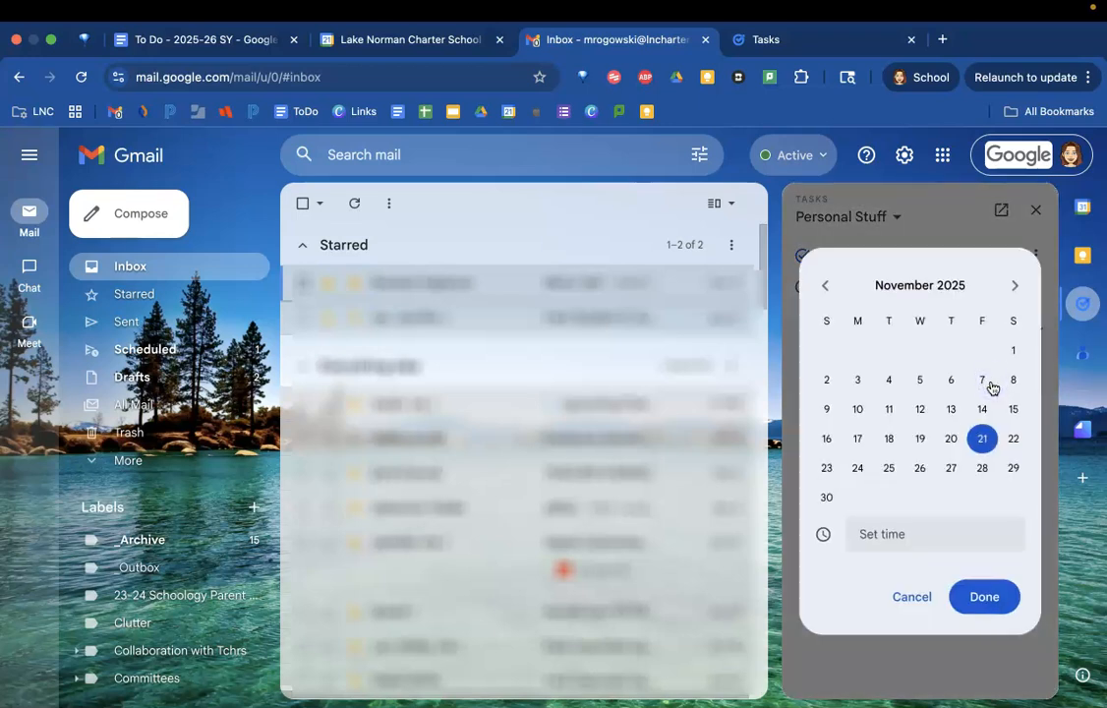
left_click(886, 466)
left_click(862, 534)
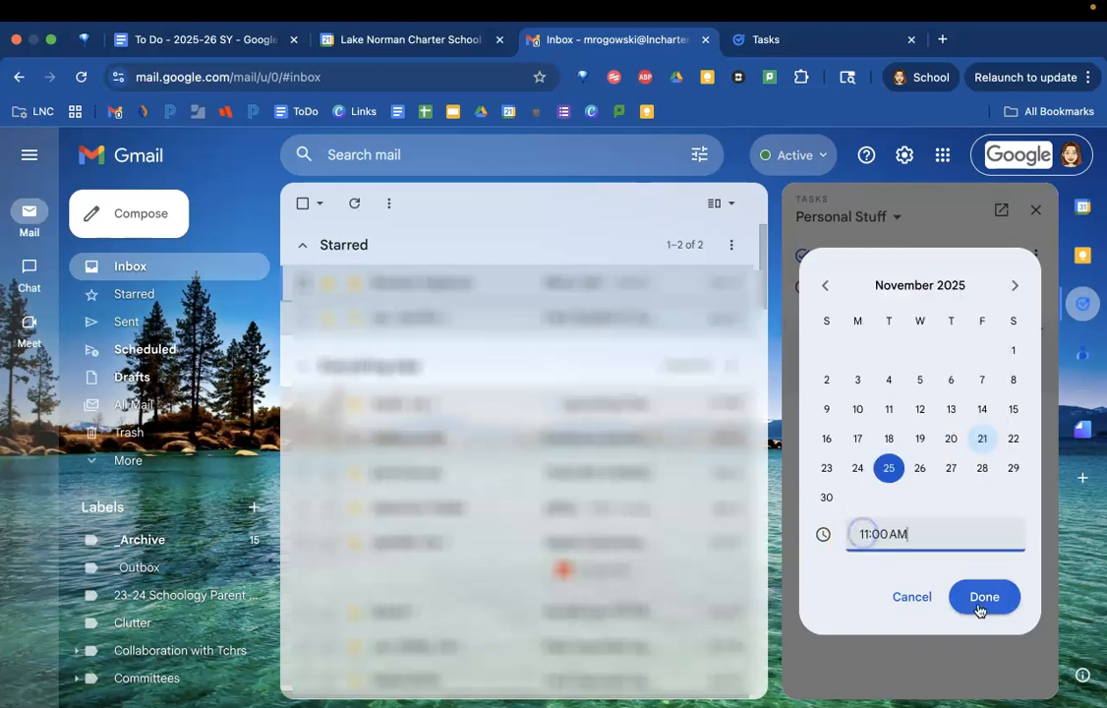
left_click(980, 603)
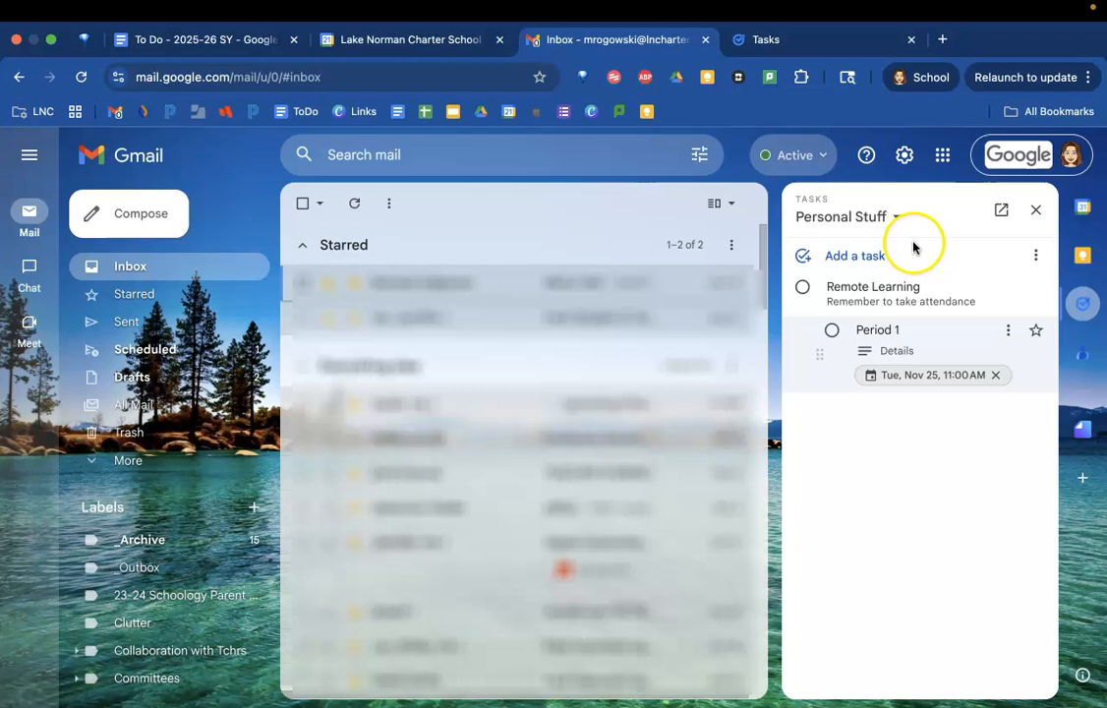
- Sort the Personal Stuff list by date and check its list options
left_click(1035, 256)
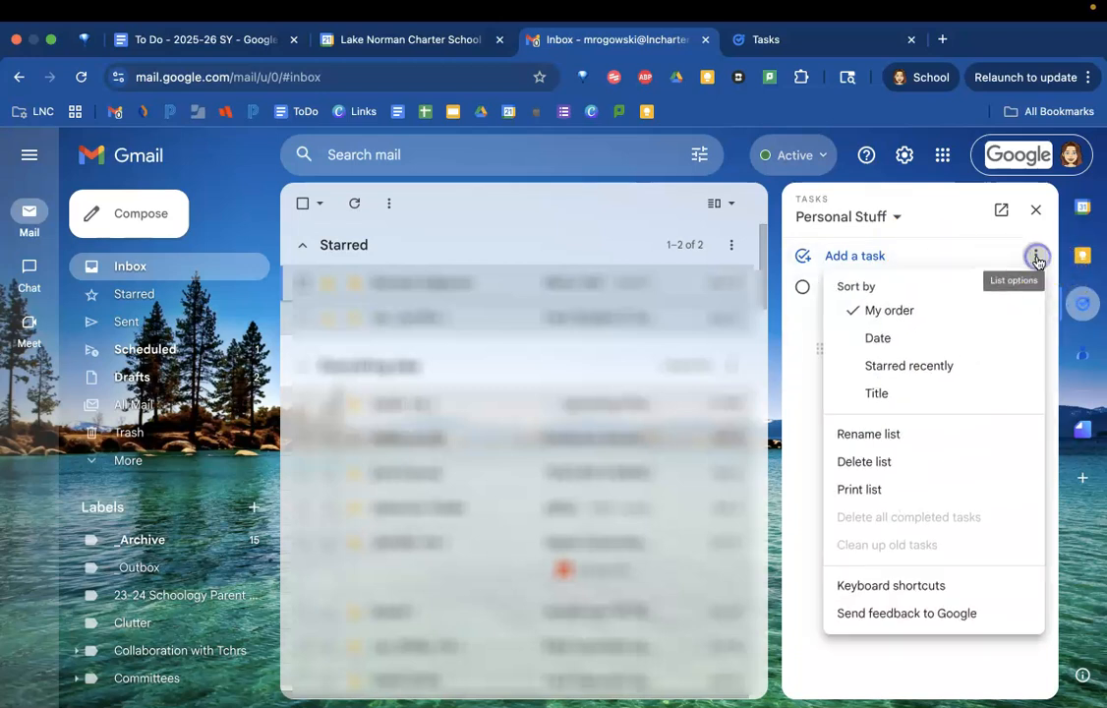
left_click(910, 339)
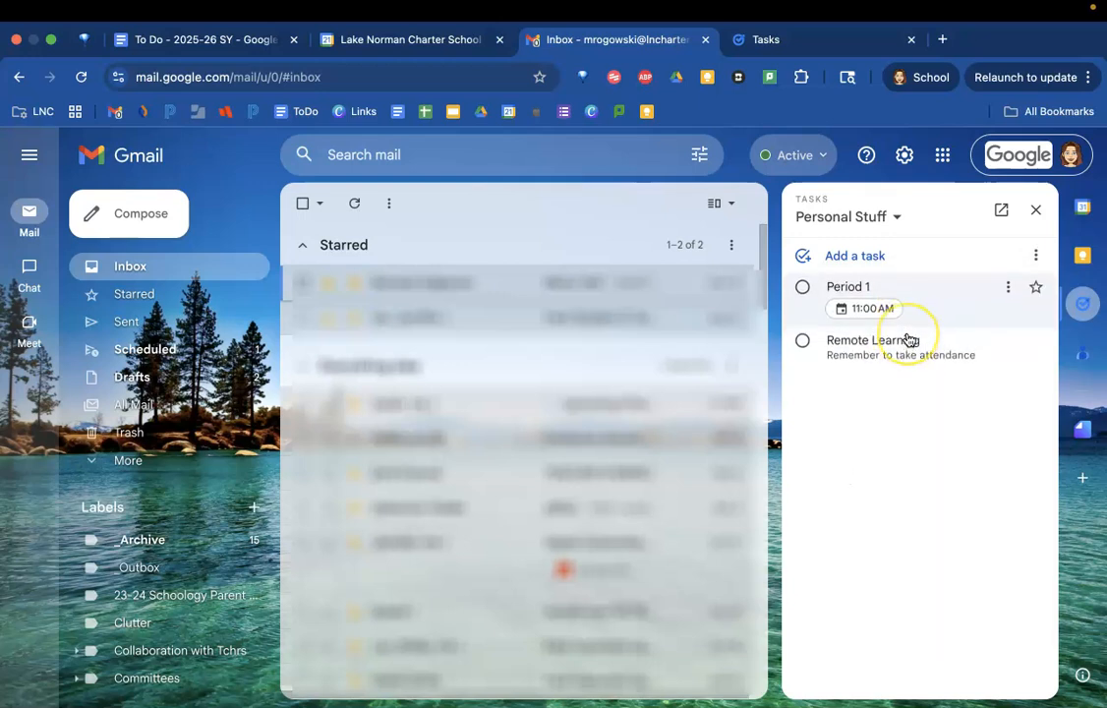
left_click(1036, 258)
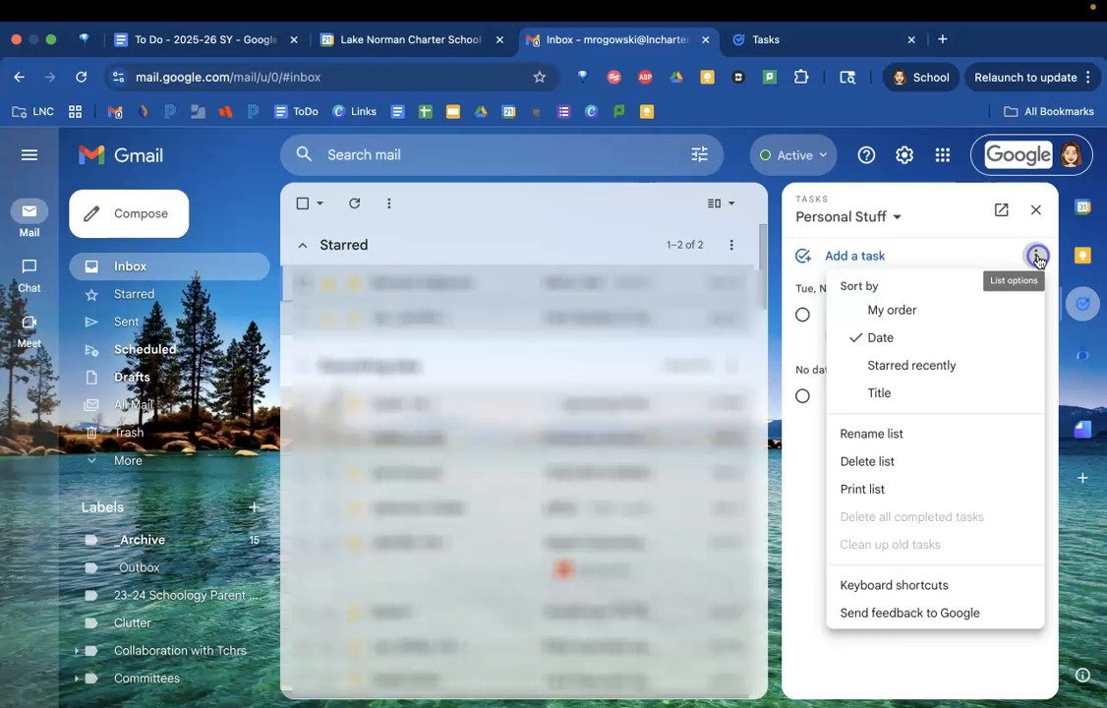
- Display the Gmail task list and try sorting it by Starred recently before restoring My order
left_click(887, 222)
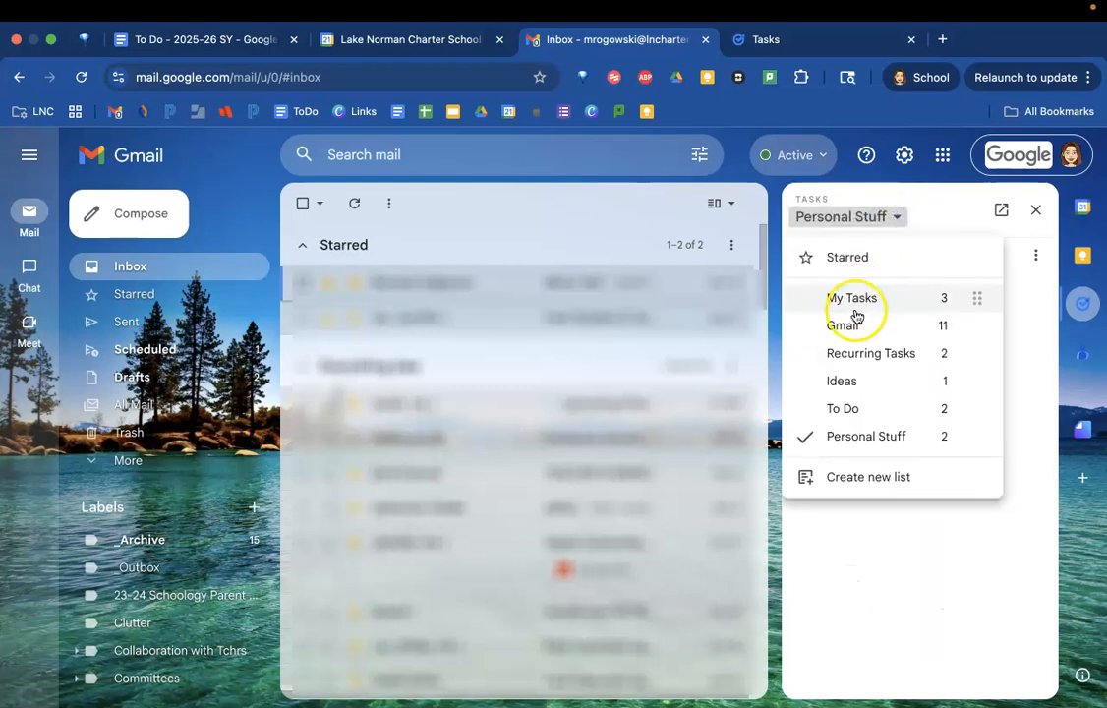
left_click(853, 322)
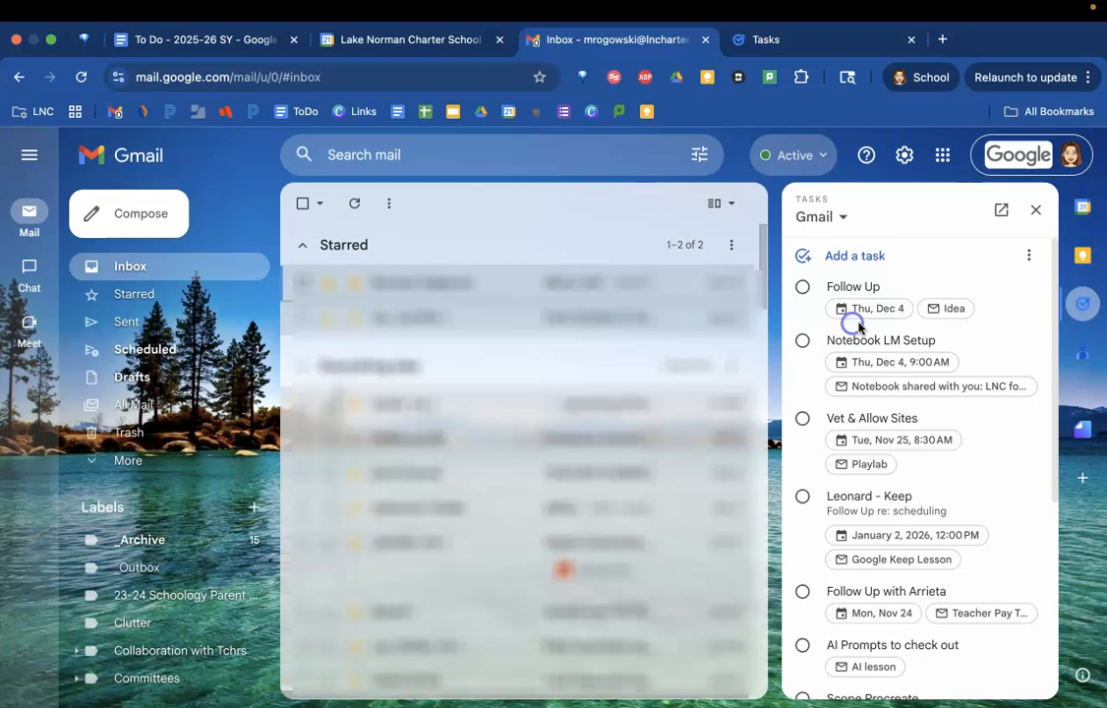
left_click(1029, 259)
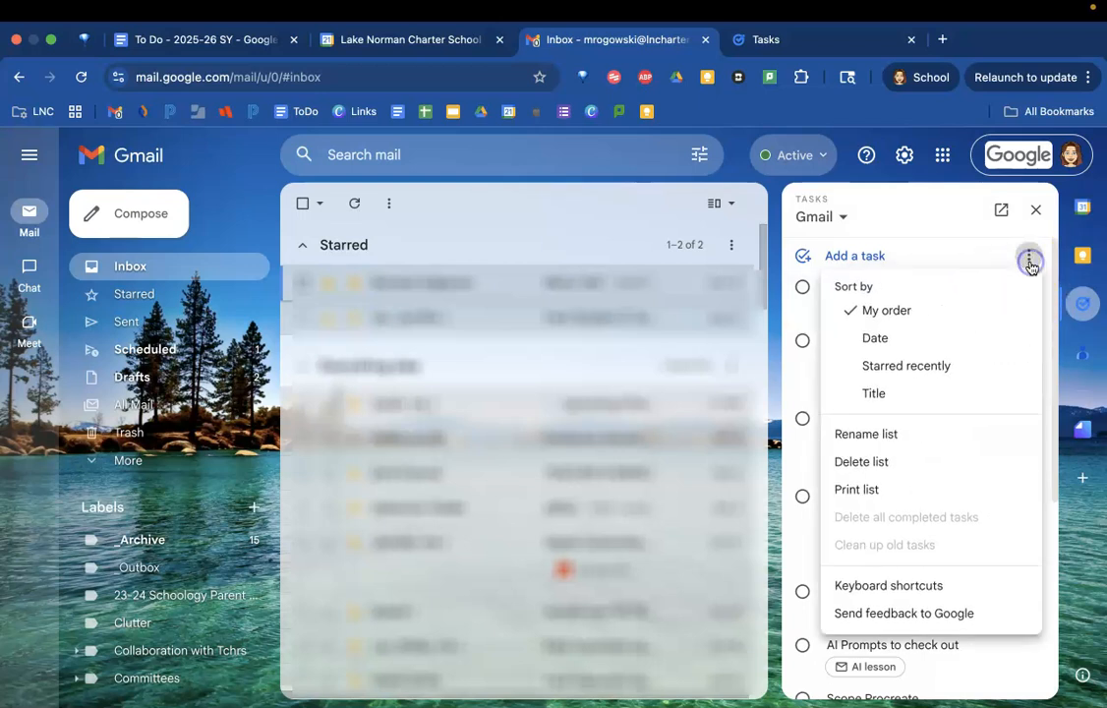
left_click(951, 366)
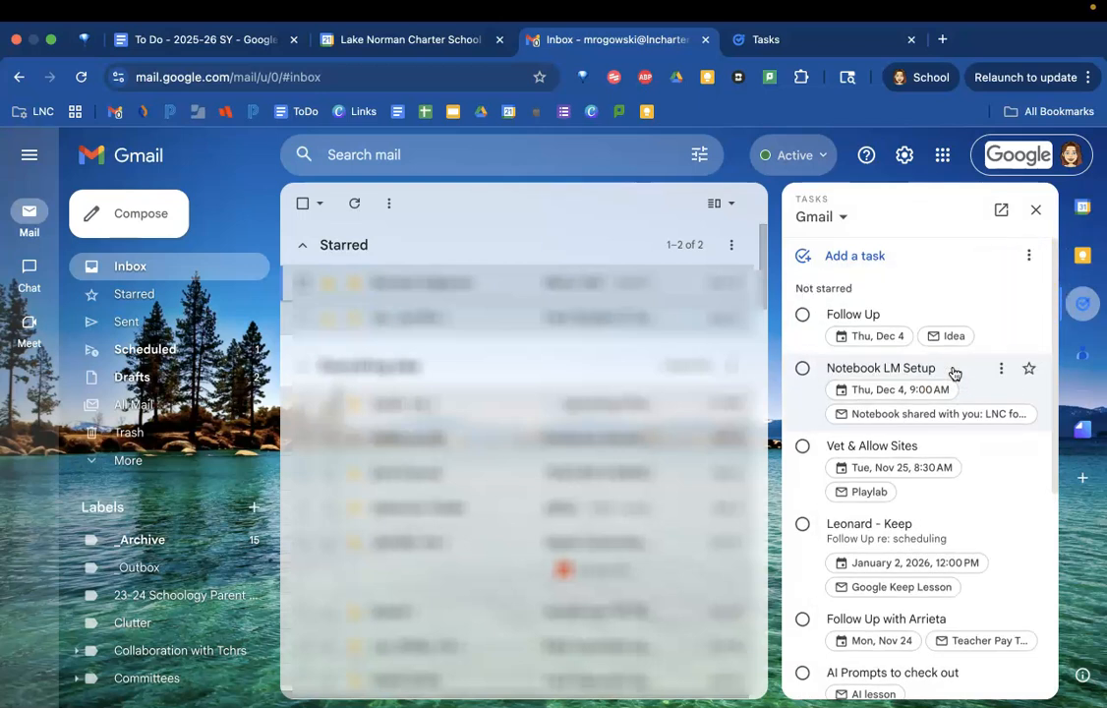
left_click(1027, 260)
left_click(900, 394)
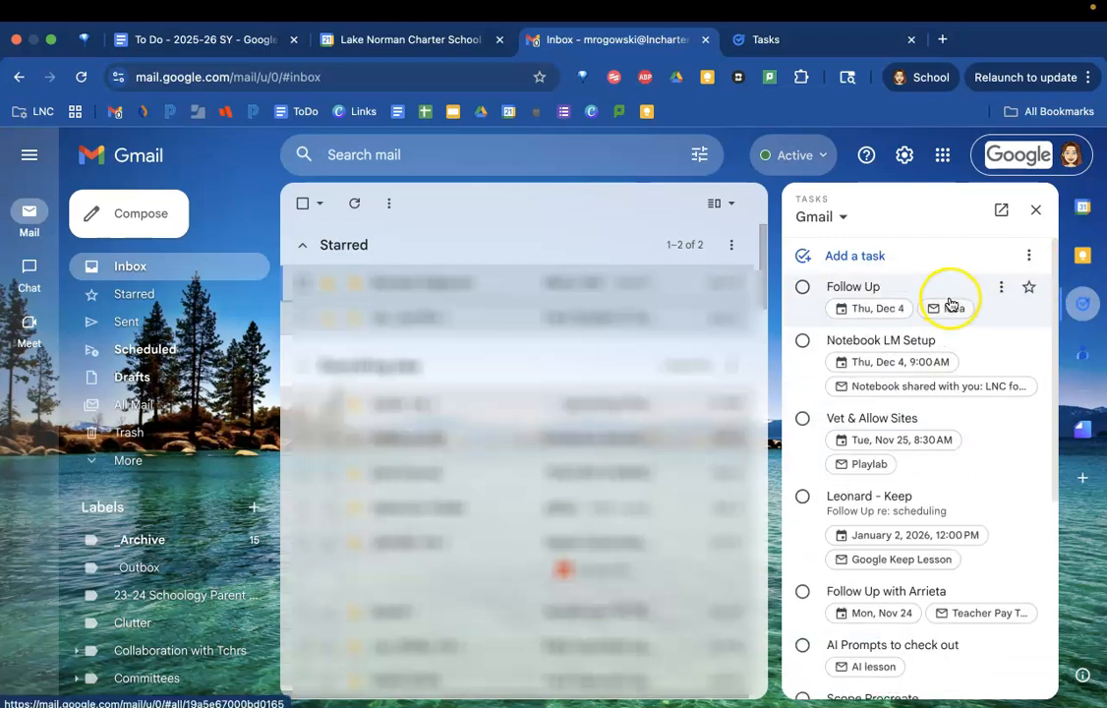
- Move "Follow Up" directly below "Vet & Allow Sites" and "Notebook LM Setup" directly above "AI Prompts to check out"
left_click_drag(929, 287, 885, 423)
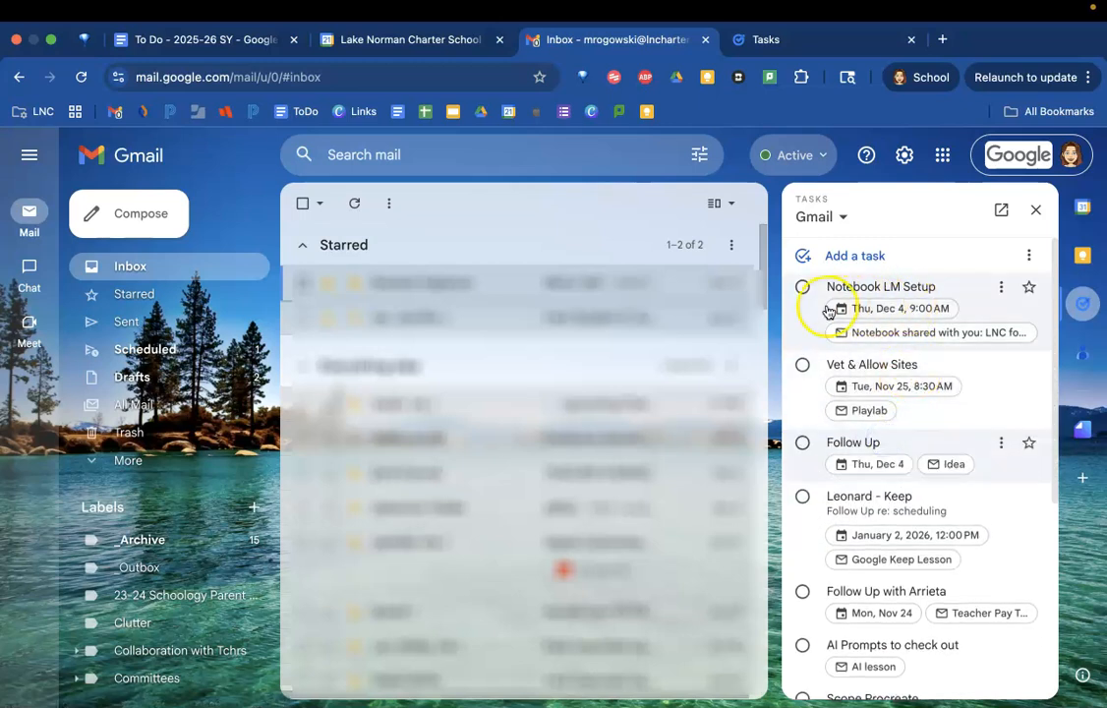
left_click_drag(810, 327, 828, 527)
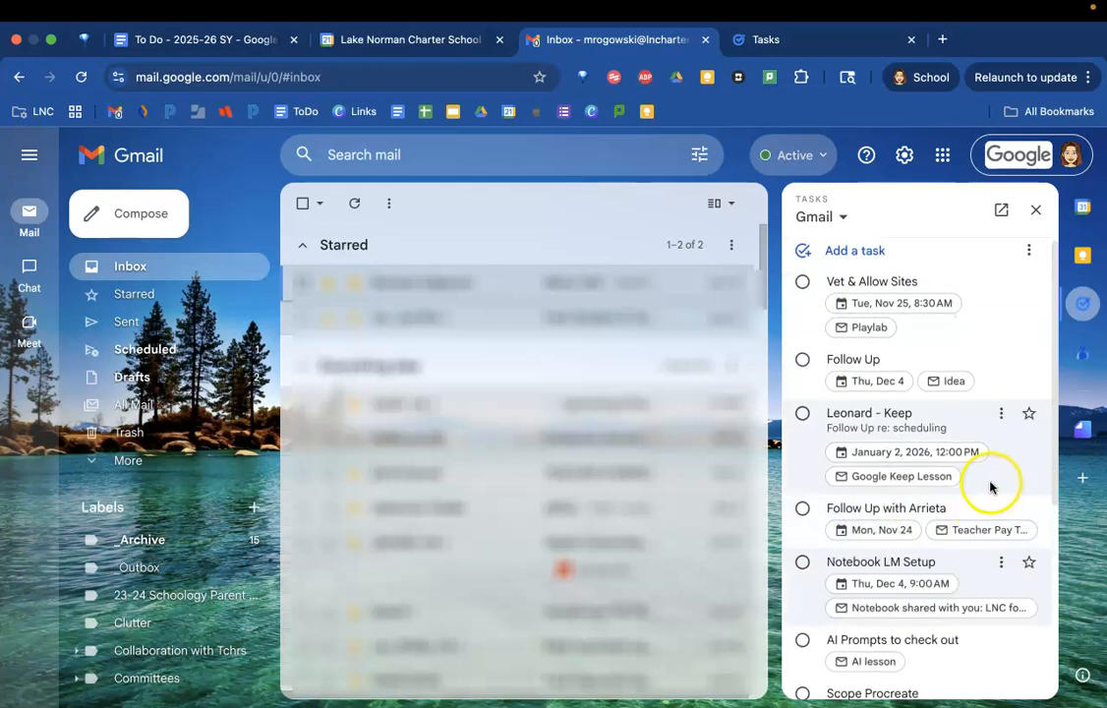
- Add the "Upcoming Chorus Concert" email to the Gmail task list and rename the new task "Concert Help"
left_click(1036, 211)
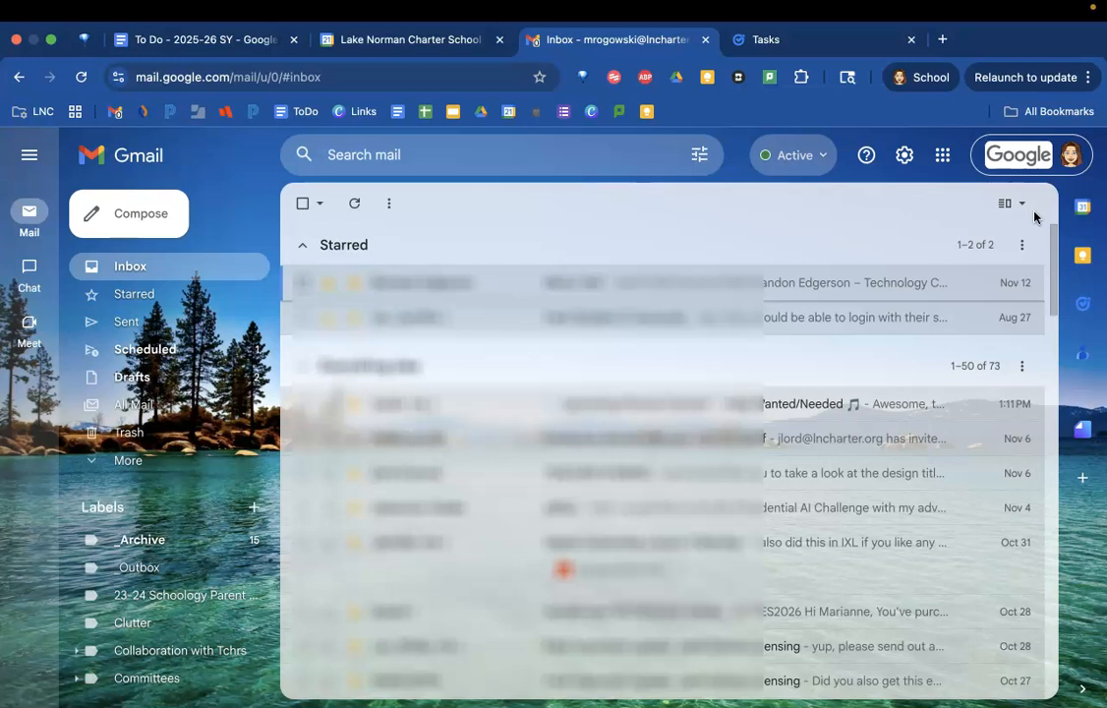
left_click(653, 405)
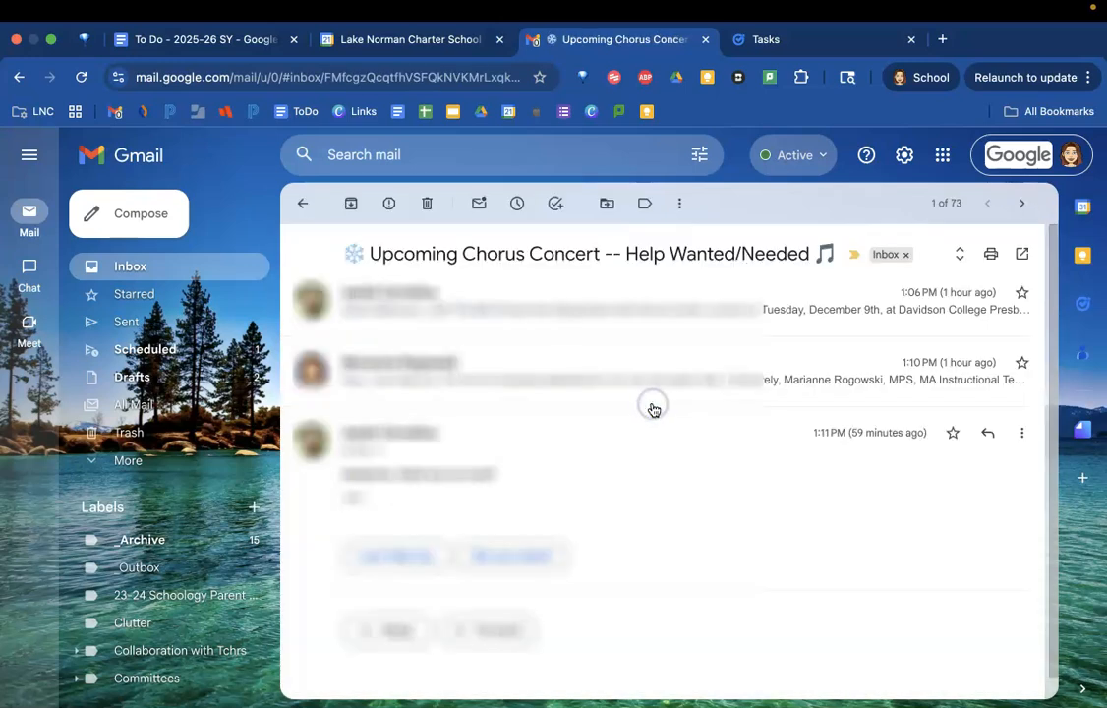
left_click(606, 318)
left_click(556, 205)
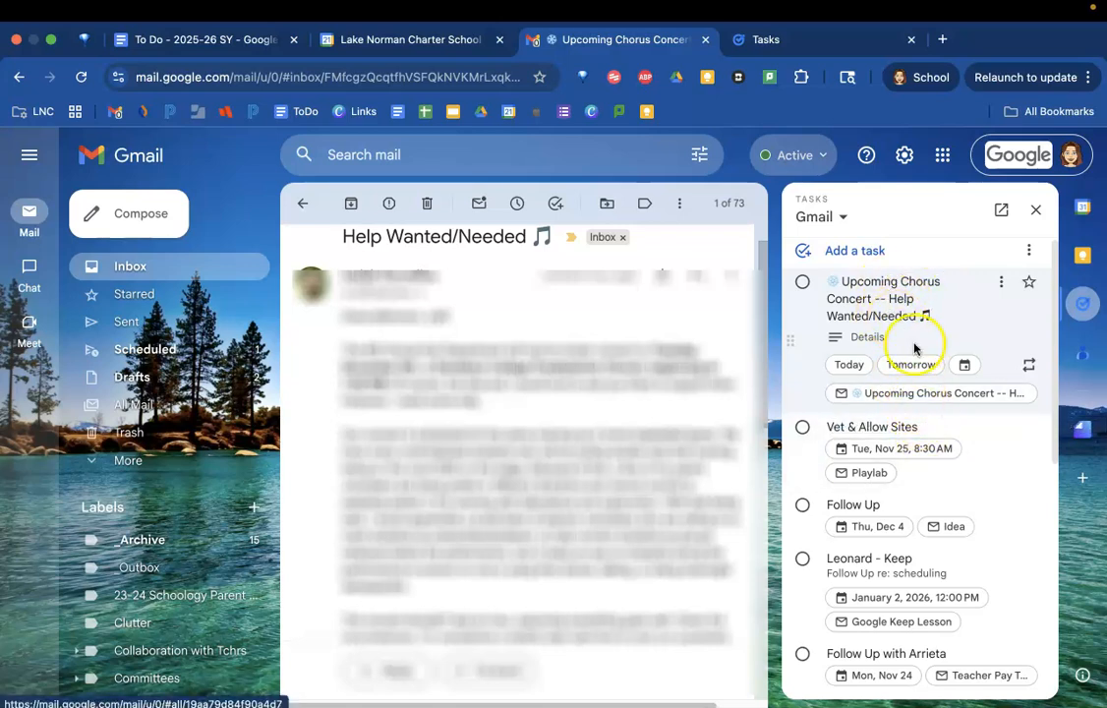
left_click_drag(928, 319, 836, 284)
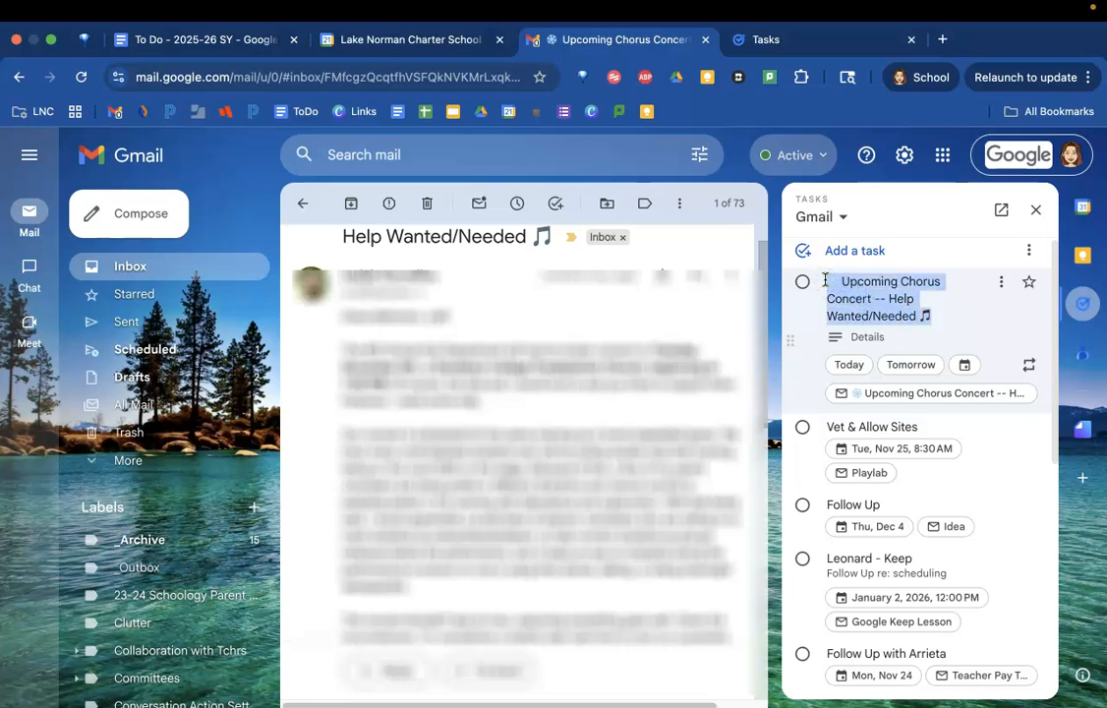
type("Concert Help")
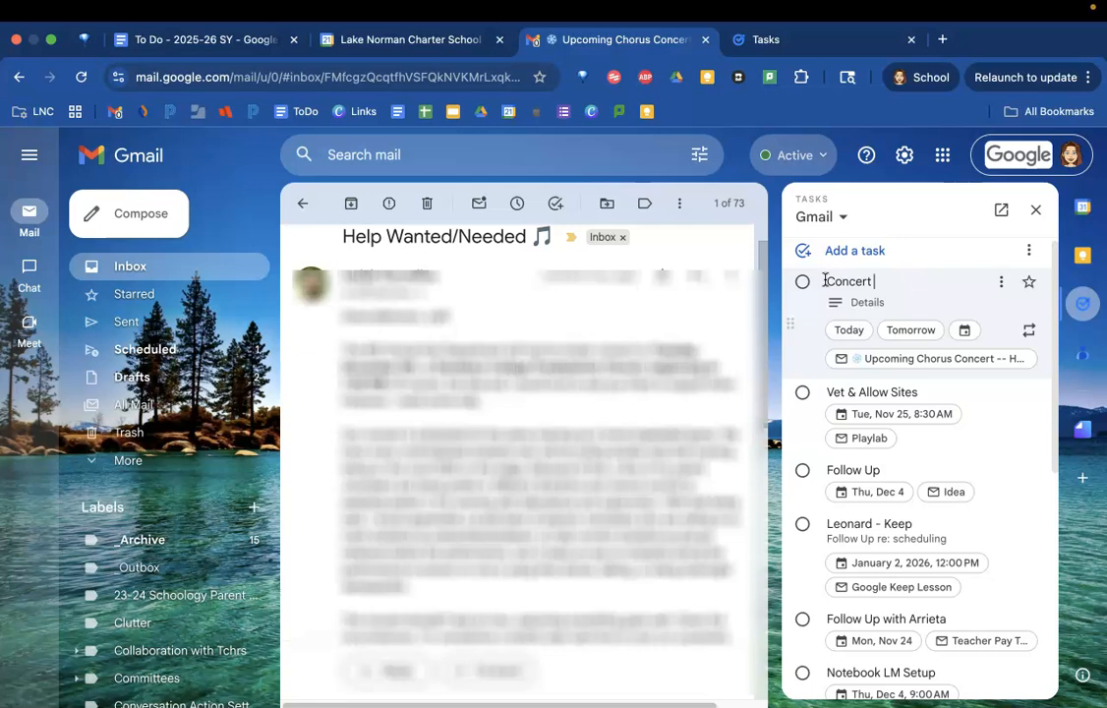
- Set the "Concert Help" task's date to December 9, 2025 and its time to 7:00 PM
left_click(965, 330)
left_click(1013, 267)
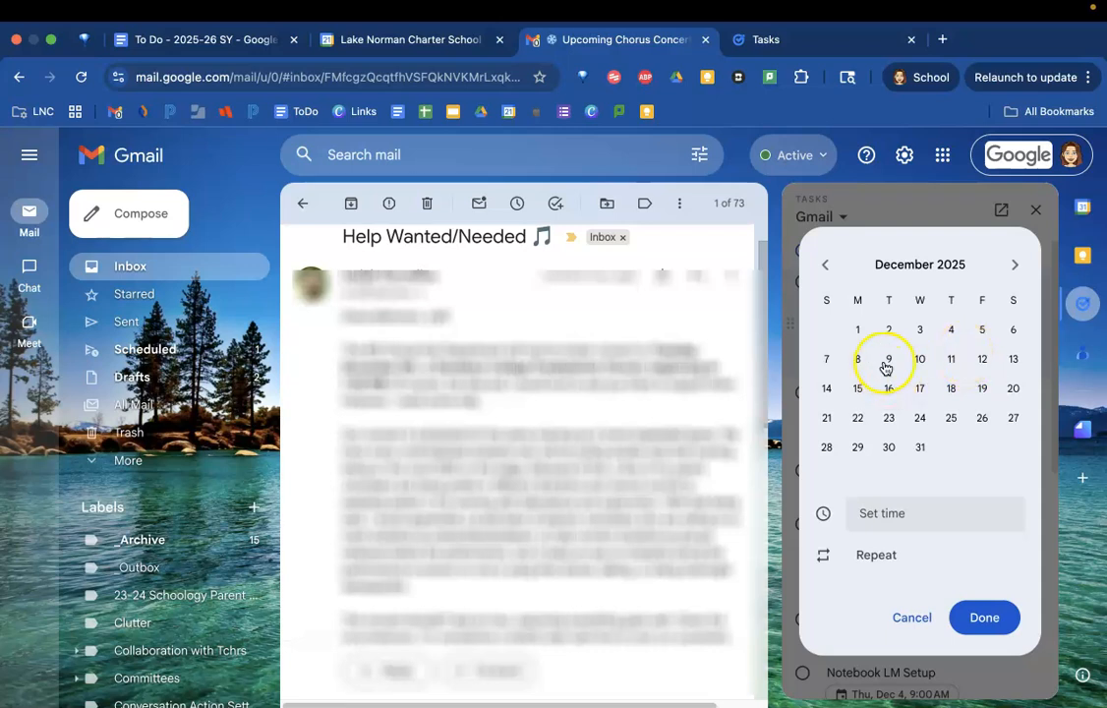
left_click(870, 512)
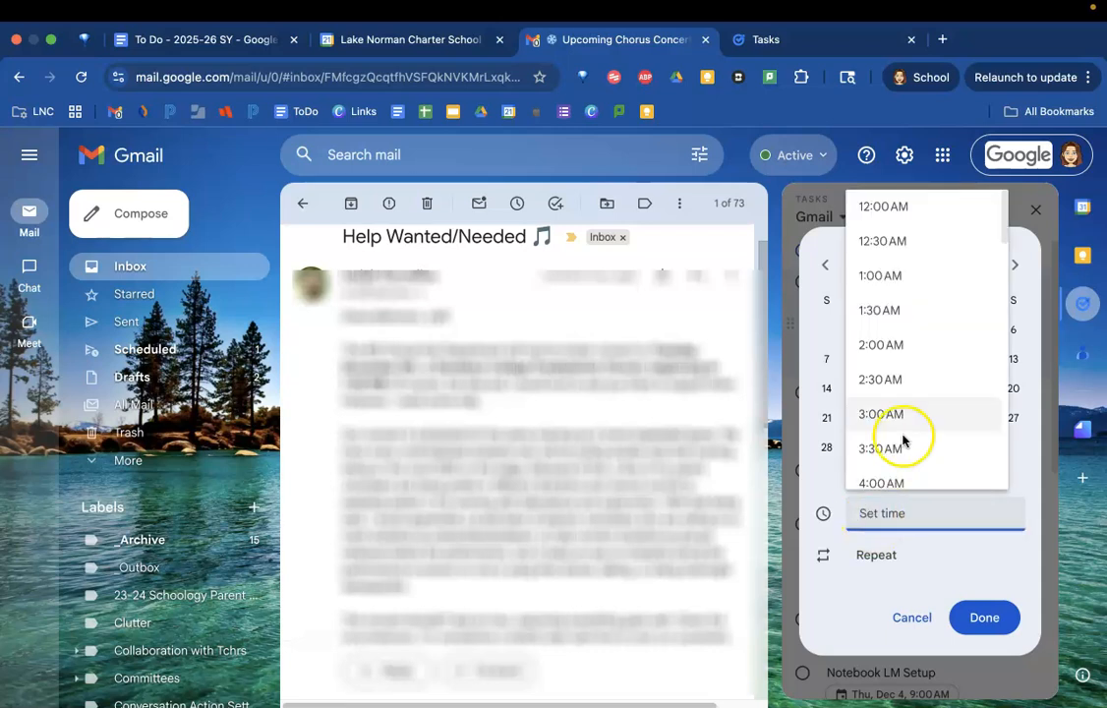
scroll(906, 424, "down", 5)
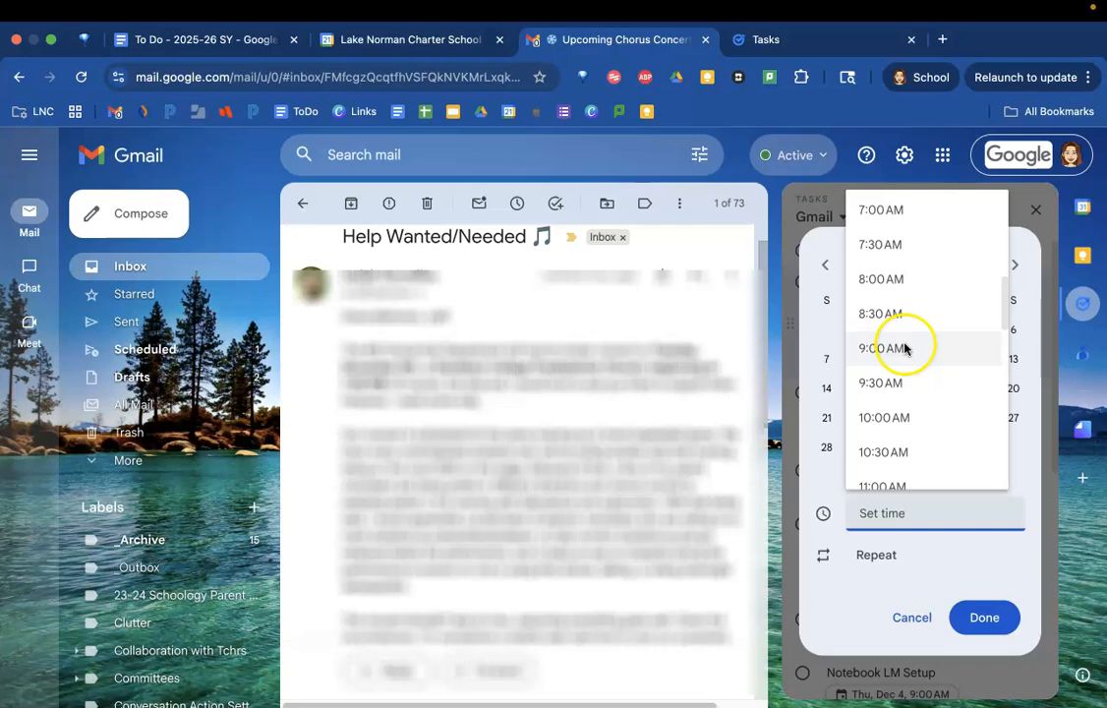
scroll(914, 354, "down", 10)
left_click(920, 482)
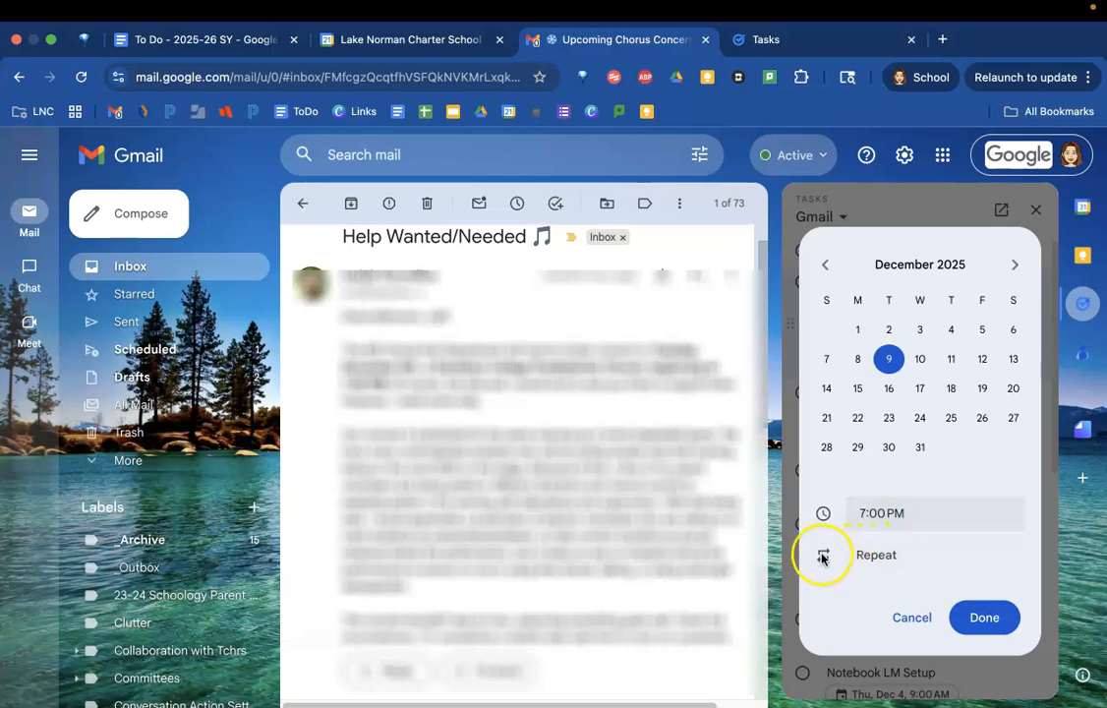
- Make "Concert Help" repeat every week on Tuesday, ending on March 10, 2026, and save the schedule
left_click(882, 554)
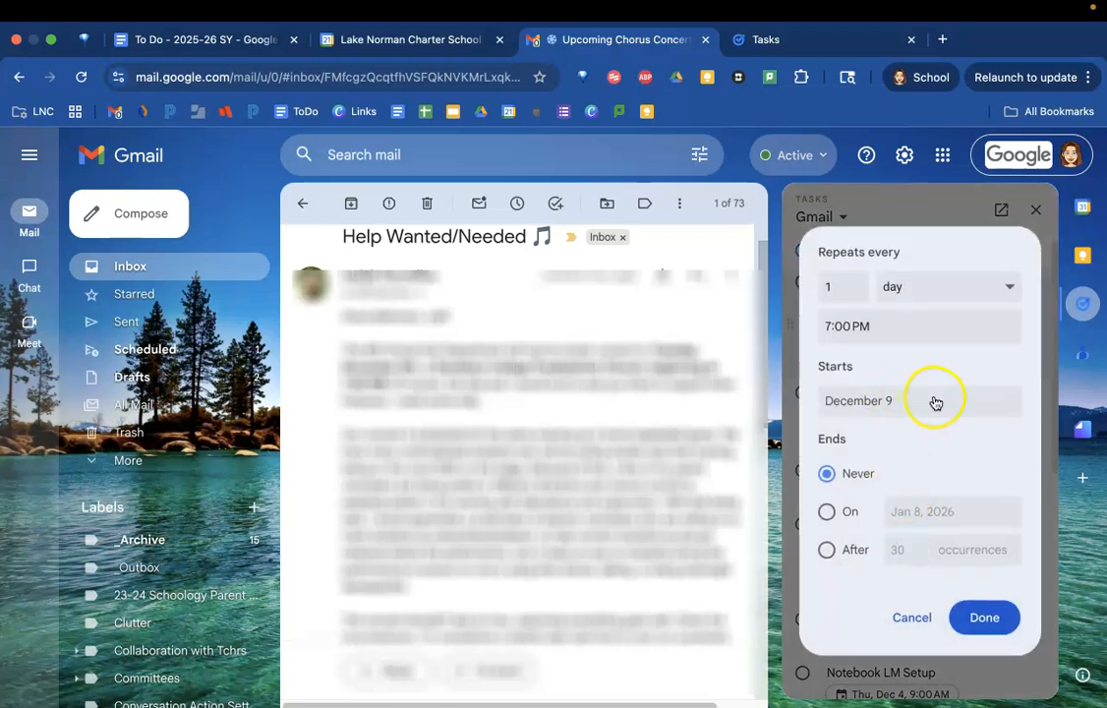
left_click(974, 290)
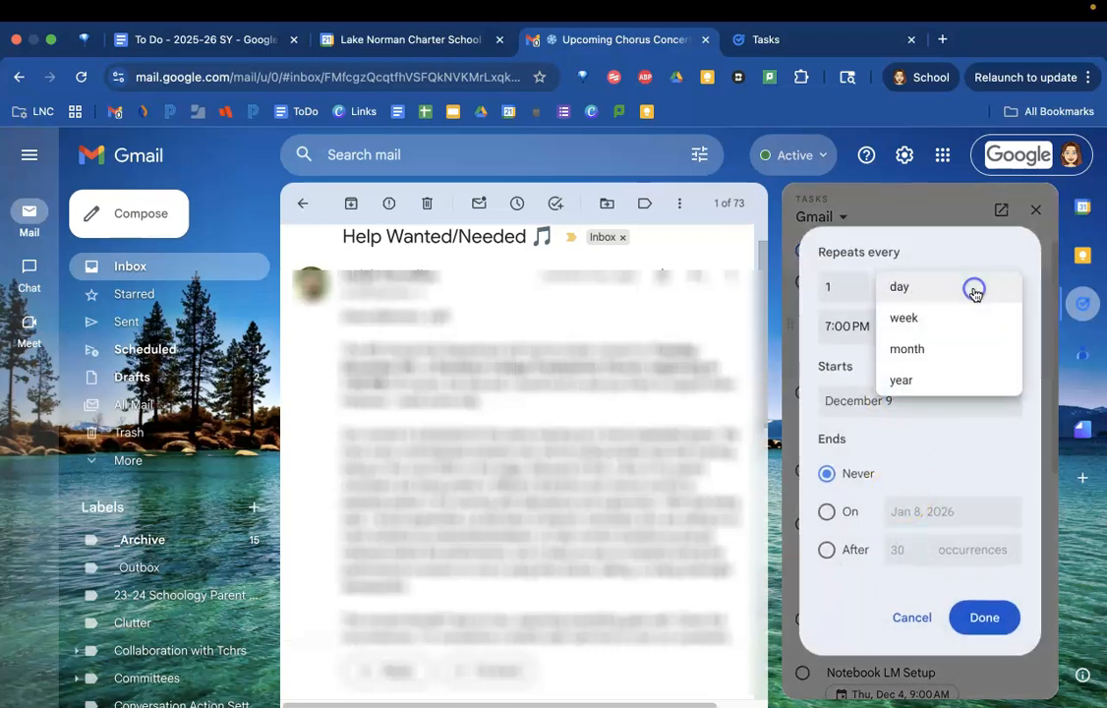
left_click(934, 320)
left_click(831, 532)
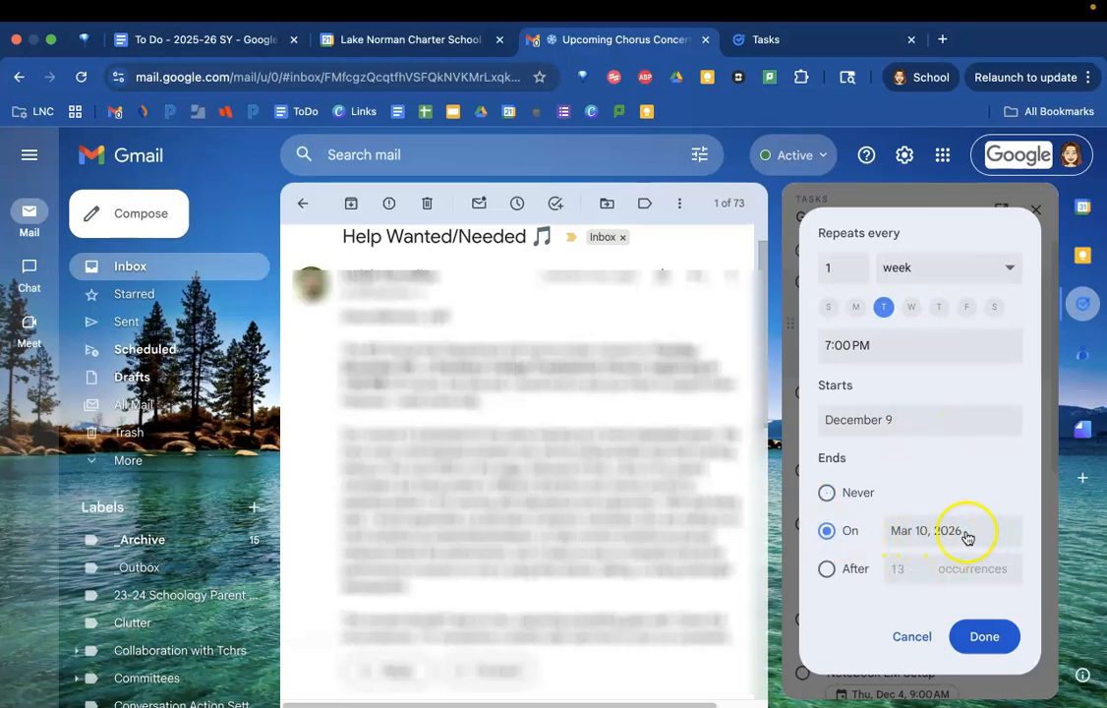
left_click(971, 639)
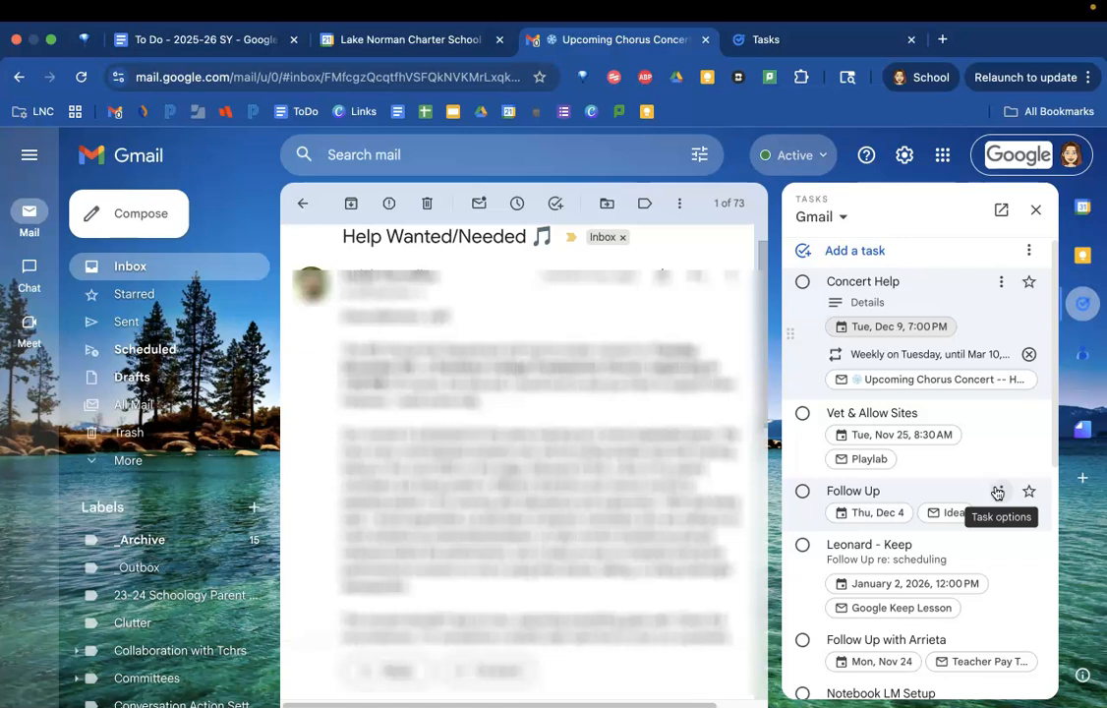
- Look over the repeating "Concert Help" tasks in Google Calendar's December view, and archive the chorus concert email in Gmail
left_click(472, 38)
scroll(472, 393, "down", 2)
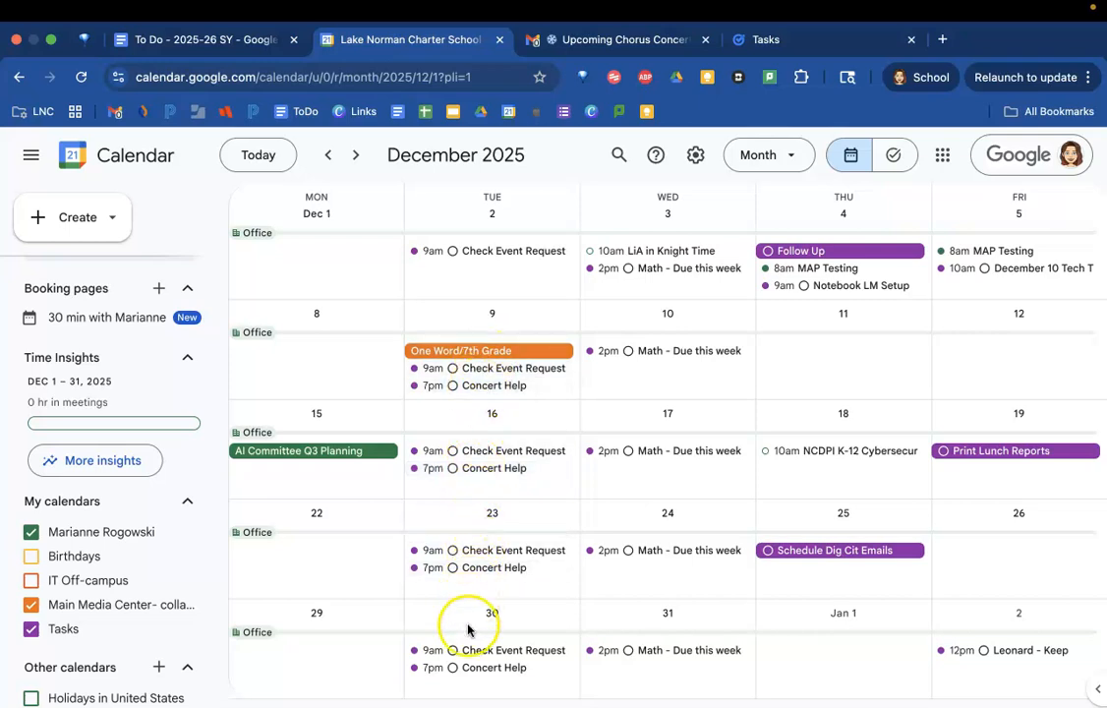
left_click(597, 39)
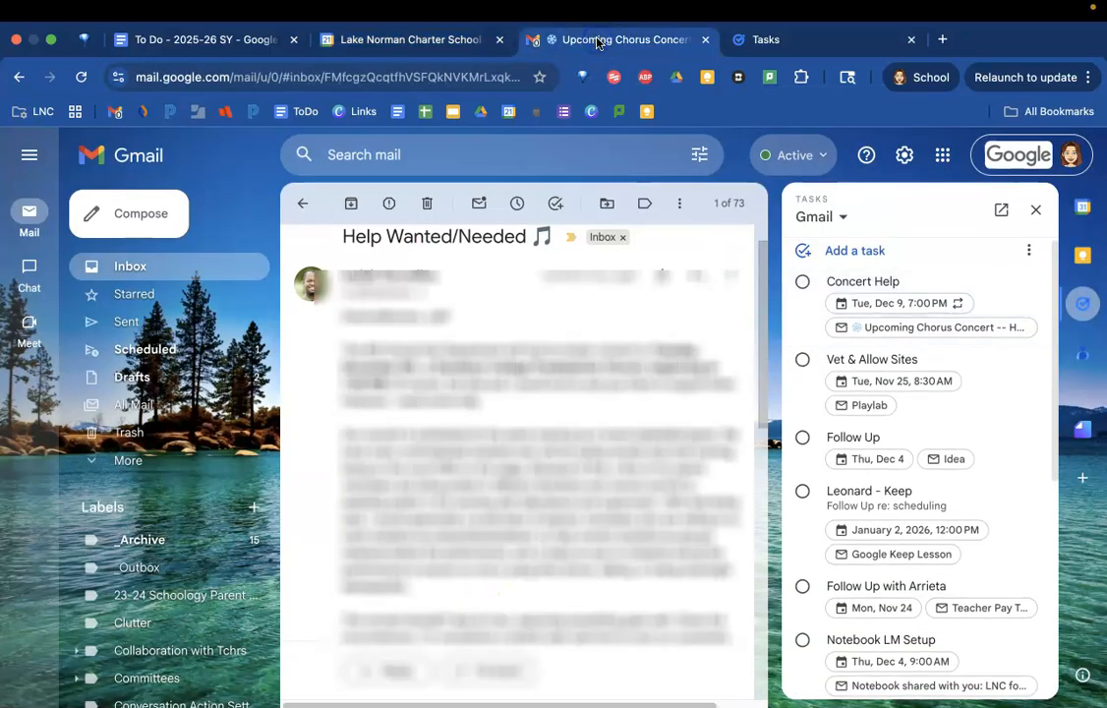
left_click(352, 207)
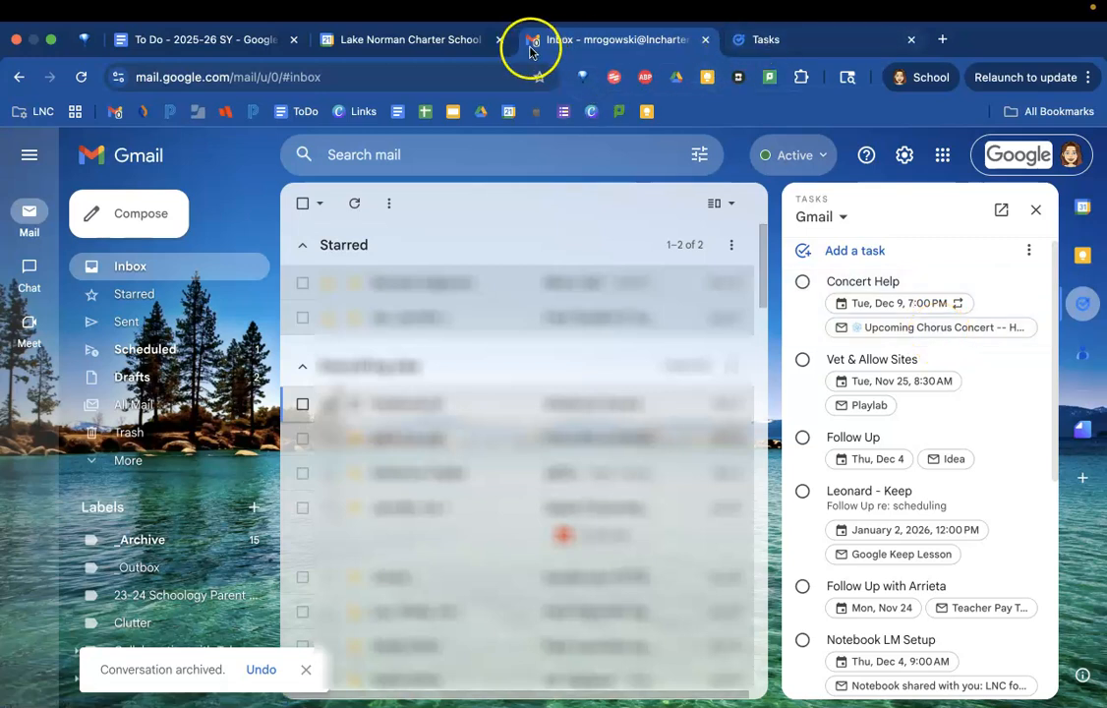
- View the December 16 "Concert Help" task's details in Google Calendar and open its linked email
left_click(462, 41)
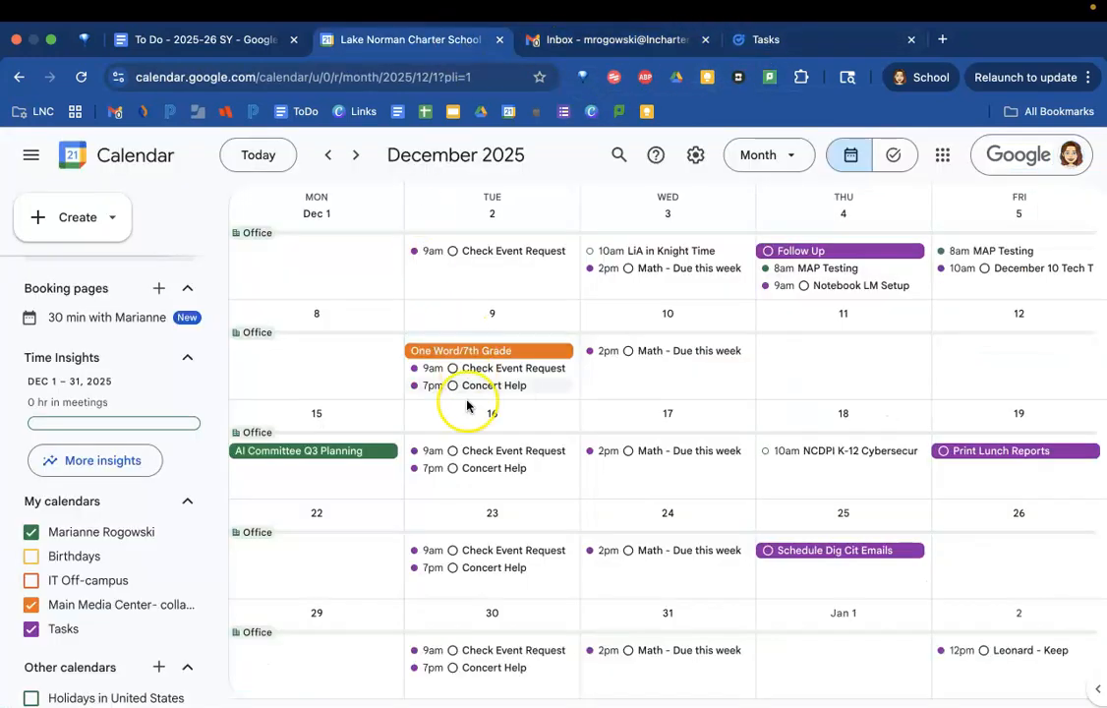
left_click(486, 468)
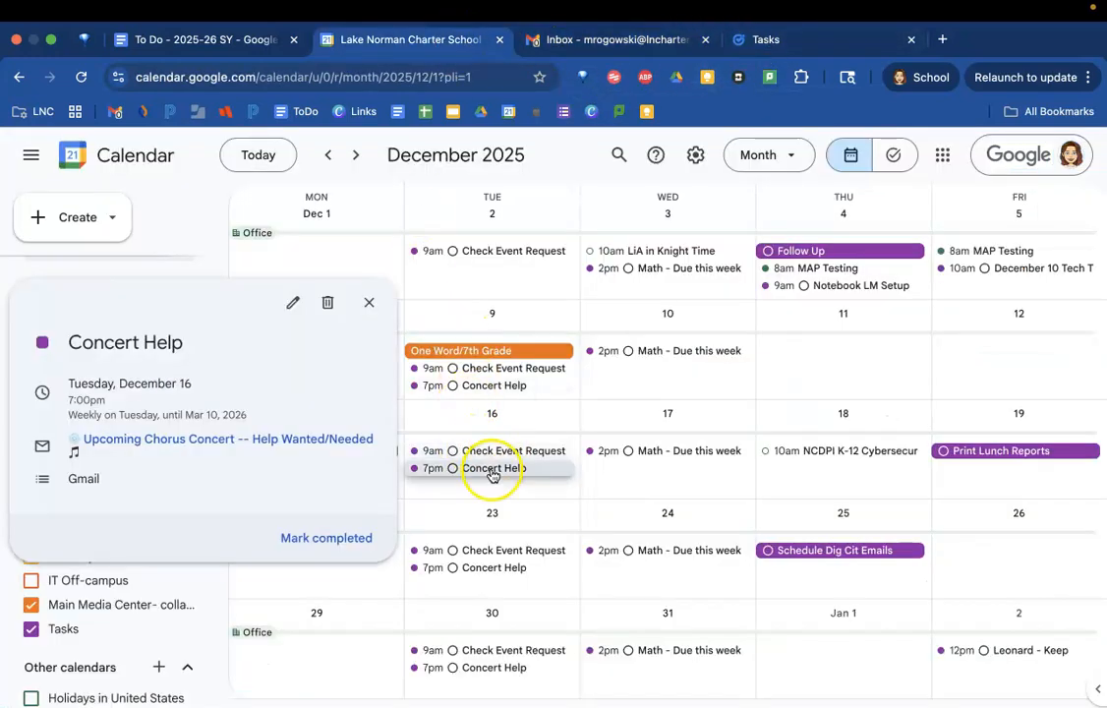
left_click(218, 447)
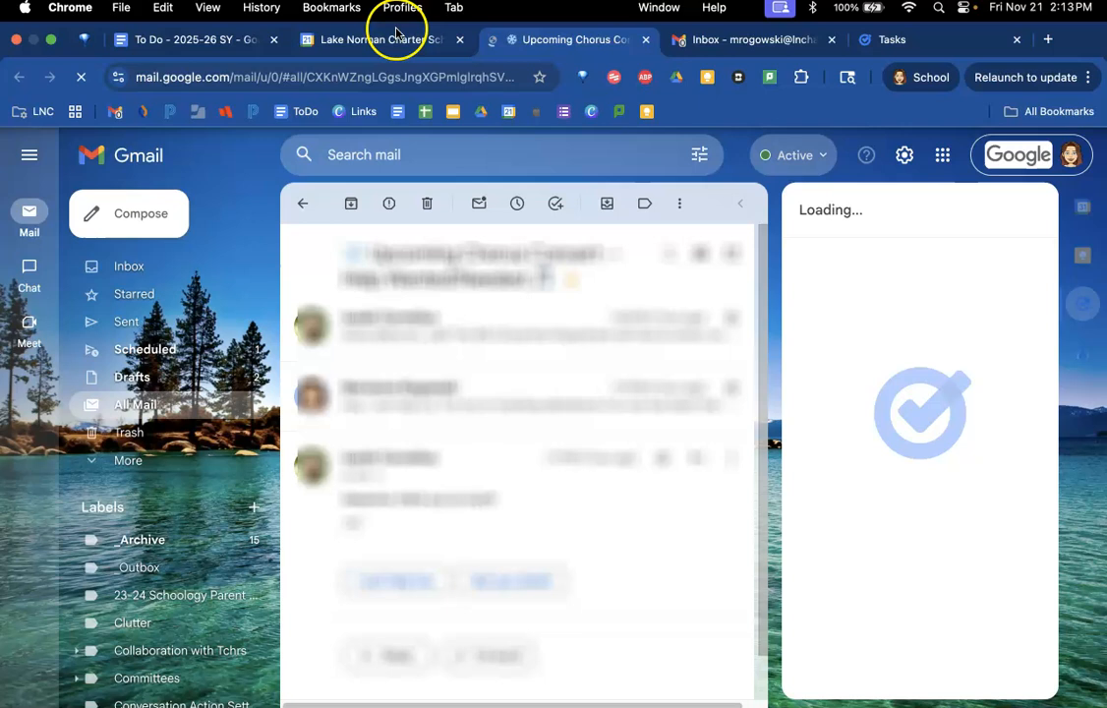
left_click(395, 39)
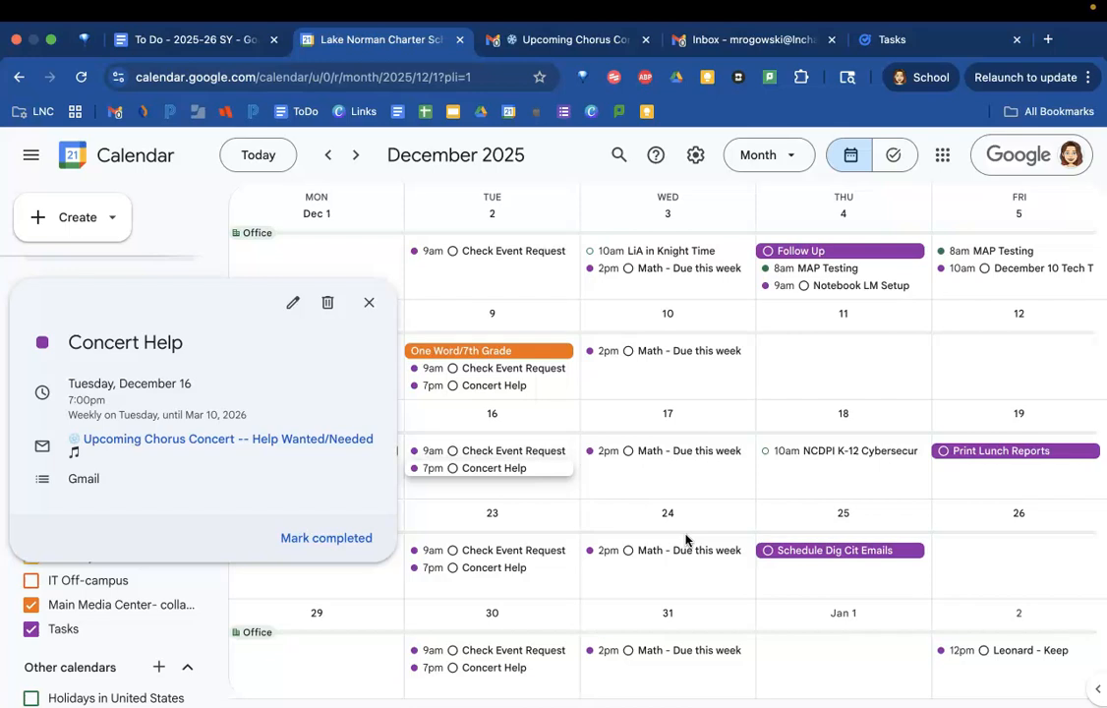
left_click(321, 592)
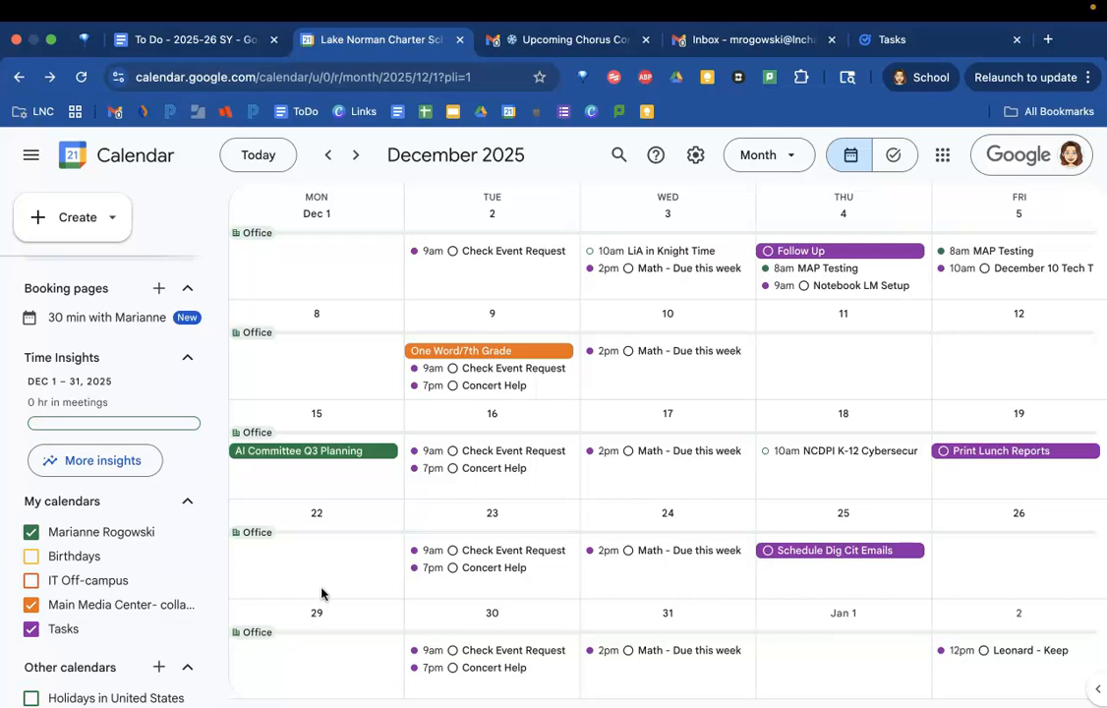
- Switch to the Gmail inbox and mark "Period 1" and "Remote Learning" in the Personal Stuff list as completed
left_click(705, 43)
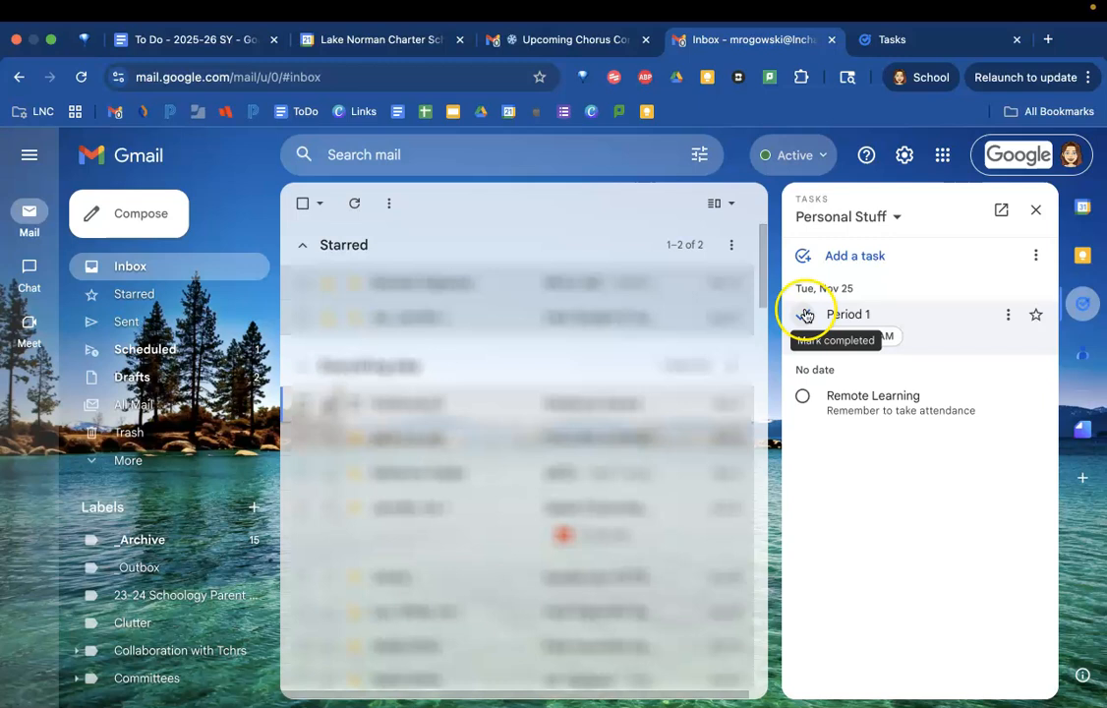
left_click(803, 315)
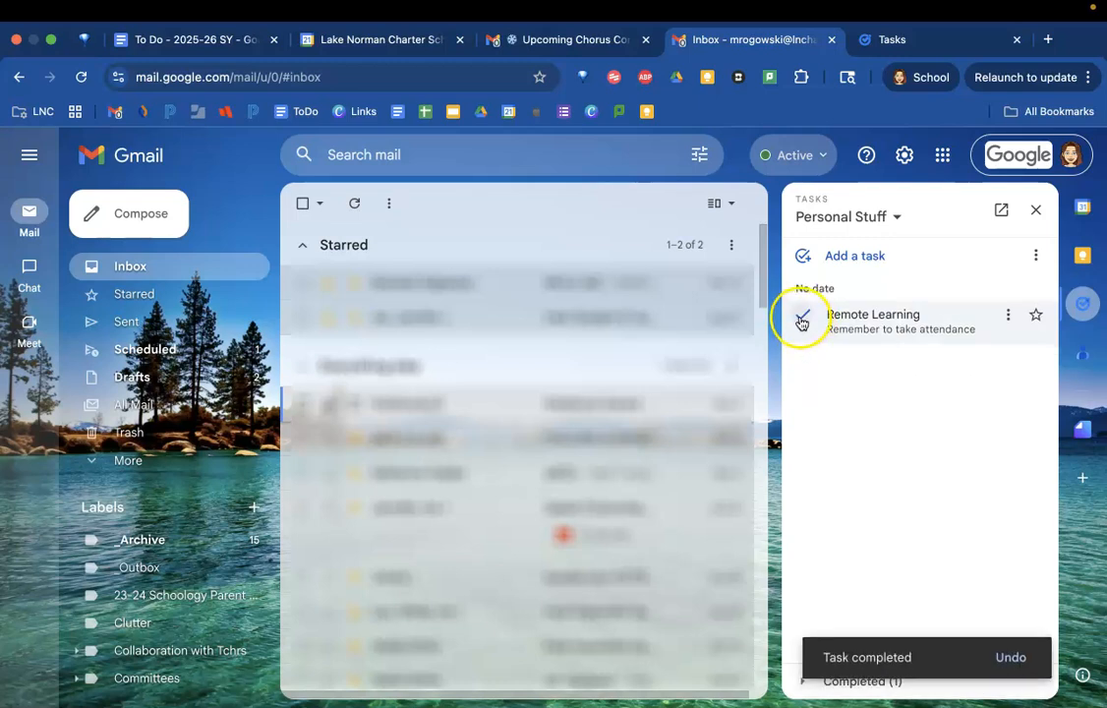
left_click(802, 317)
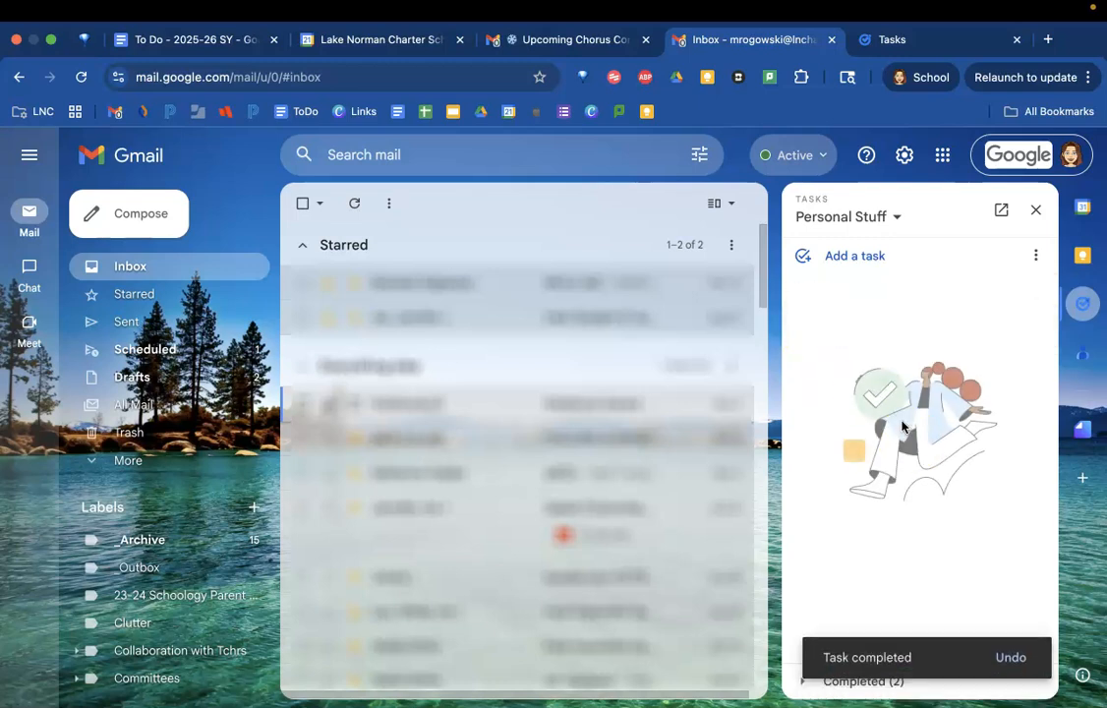
- Try restoring "Remote Learning" from the completed tasks, and mark it completed again
left_click(887, 688)
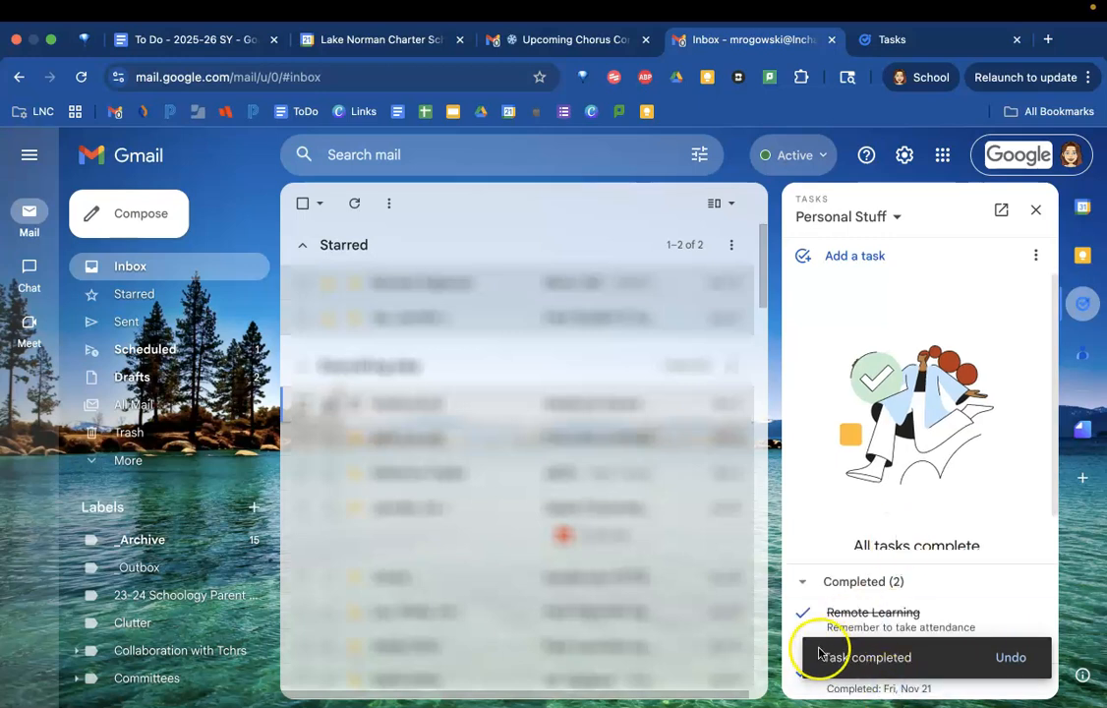
left_click(802, 613)
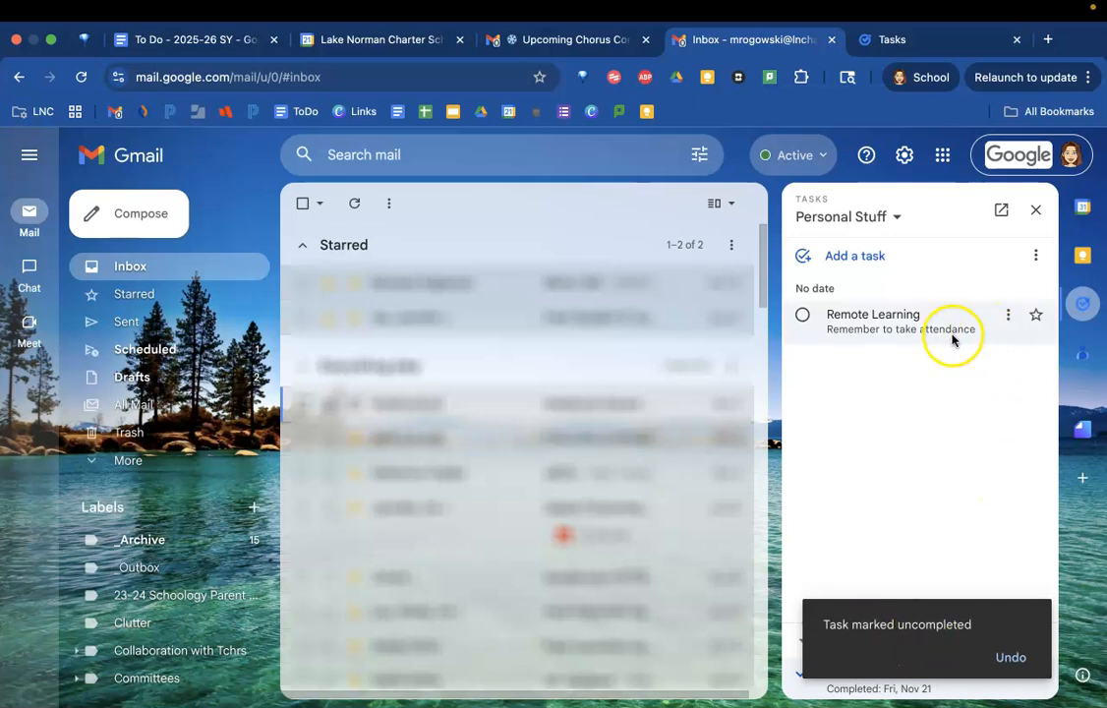
left_click(802, 314)
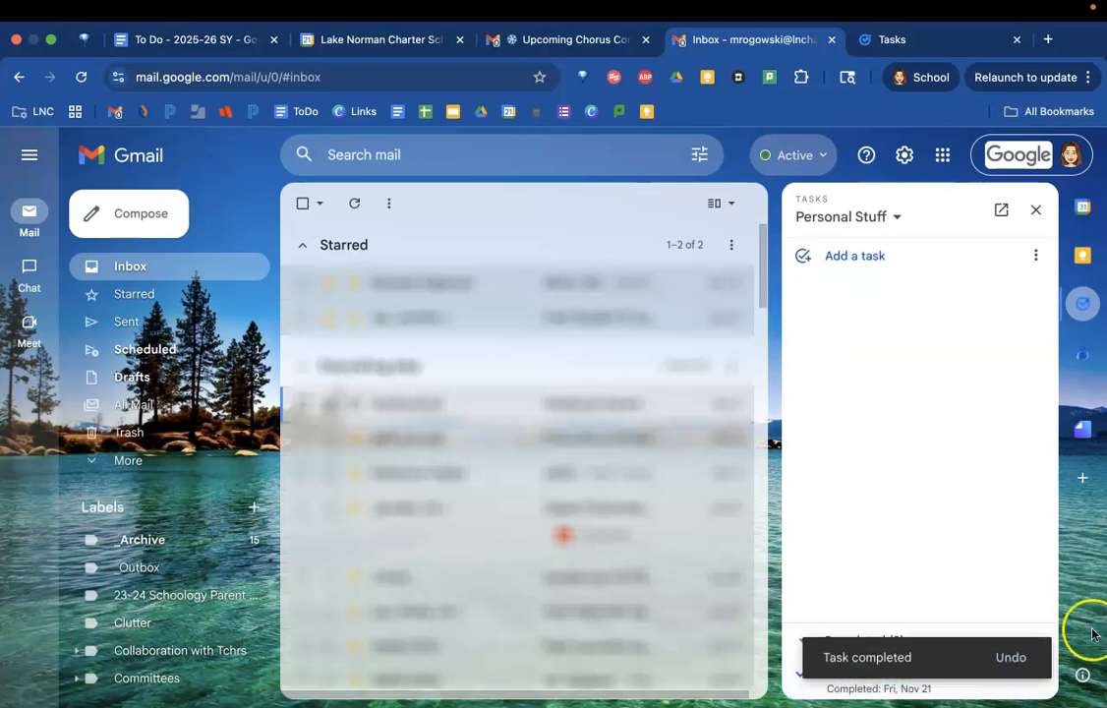
- In Google Calendar, move the December 16 "Concert Help" task to December 17, applying the change to this task only
mouse_move(1055, 687)
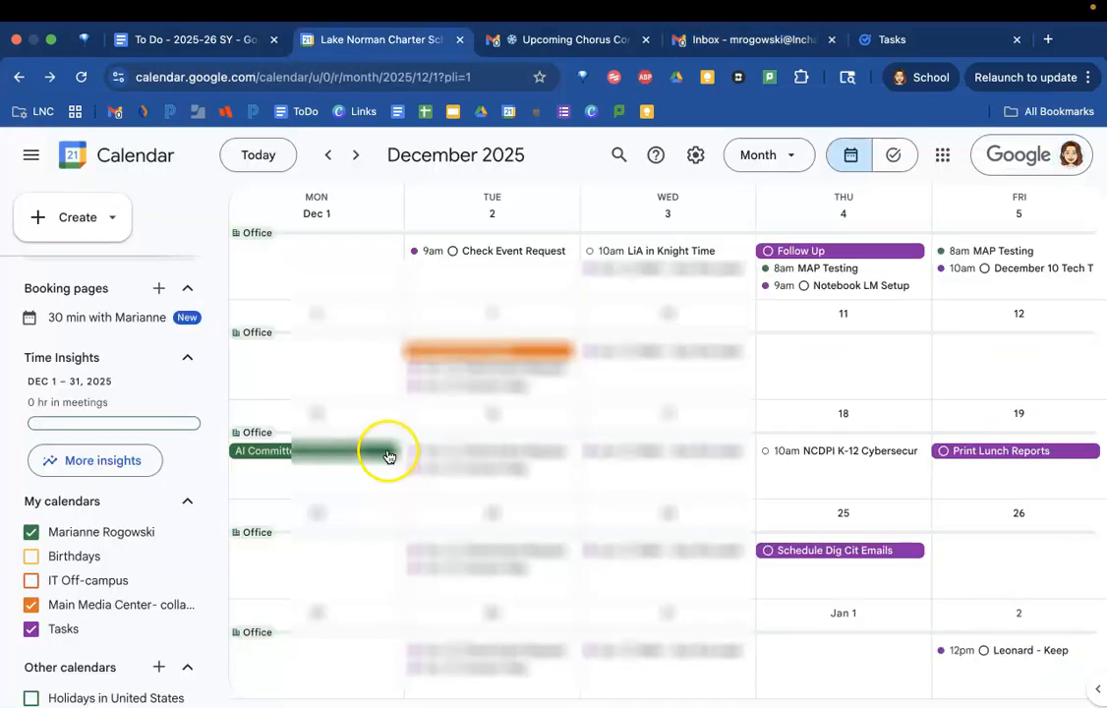
left_click_drag(629, 468, 623, 493)
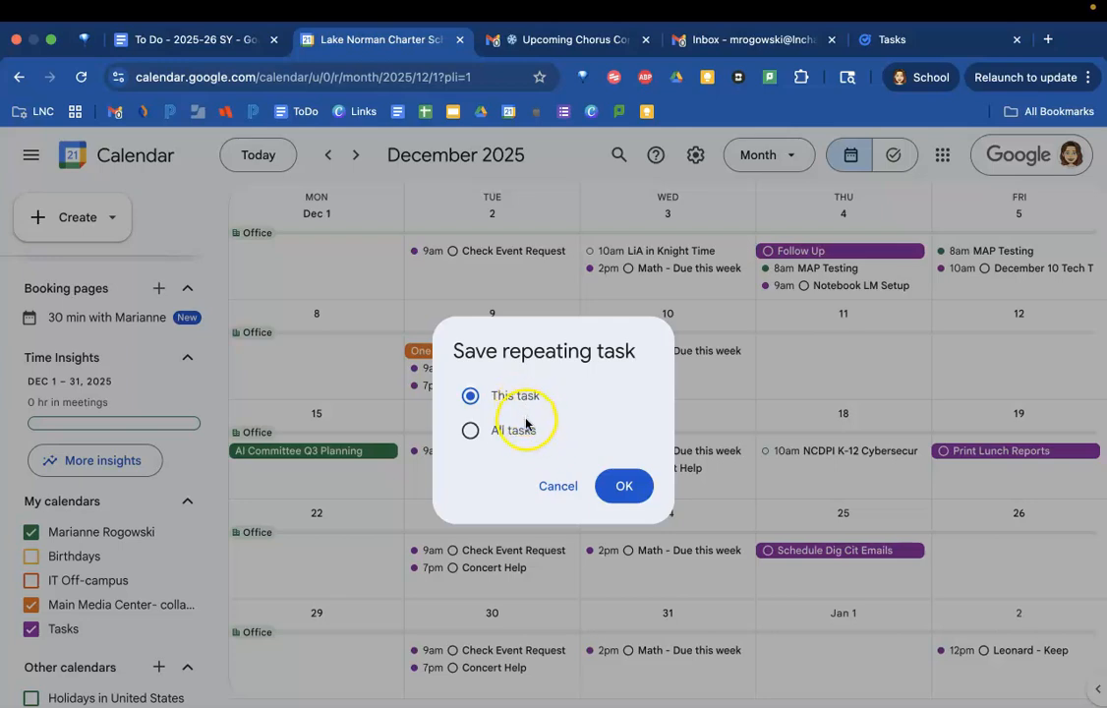
left_click(625, 486)
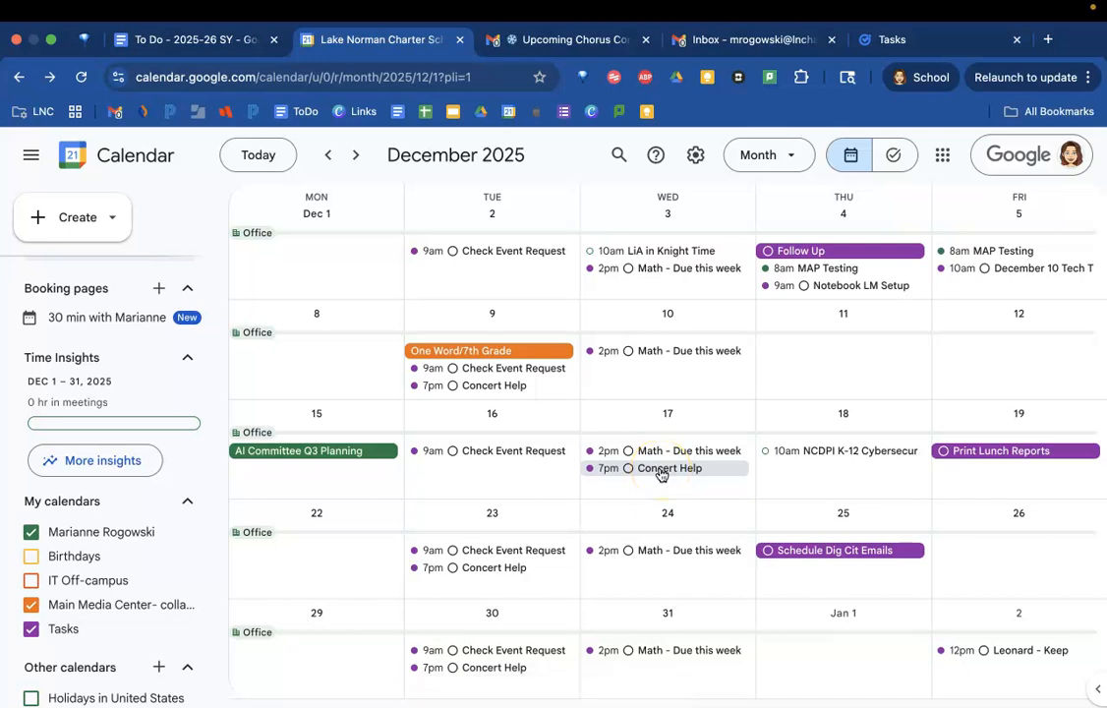
- Mark the "Math - Due this week" tasks on December 17 and December 10 as completed
left_click(629, 451)
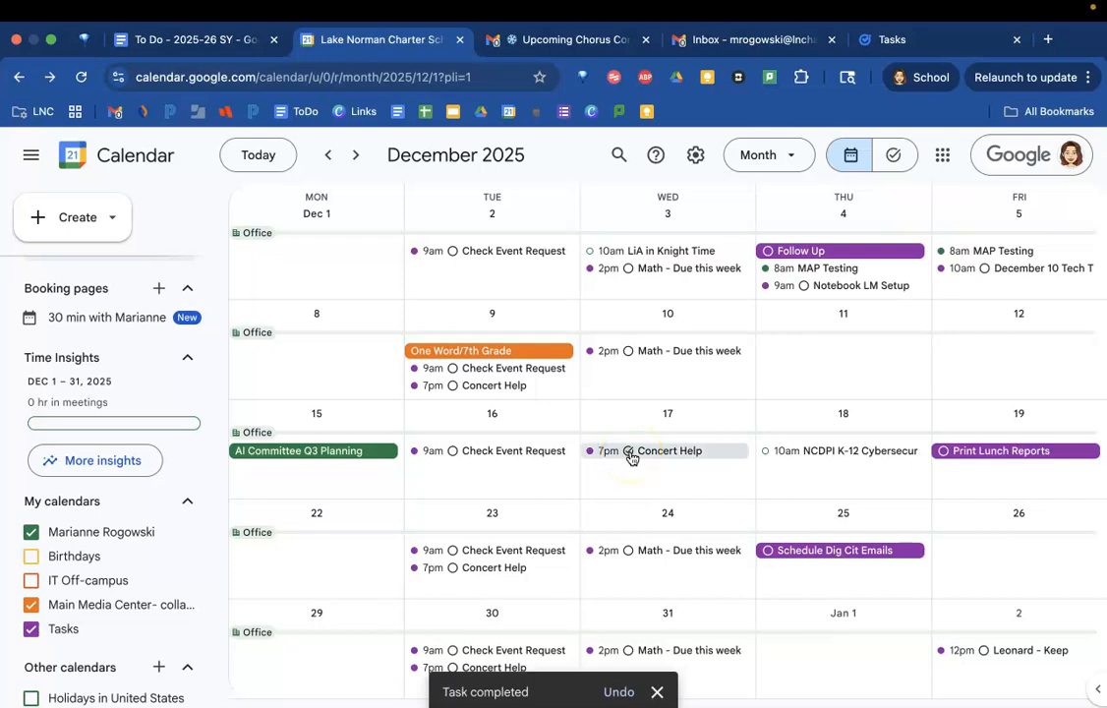
left_click(628, 351)
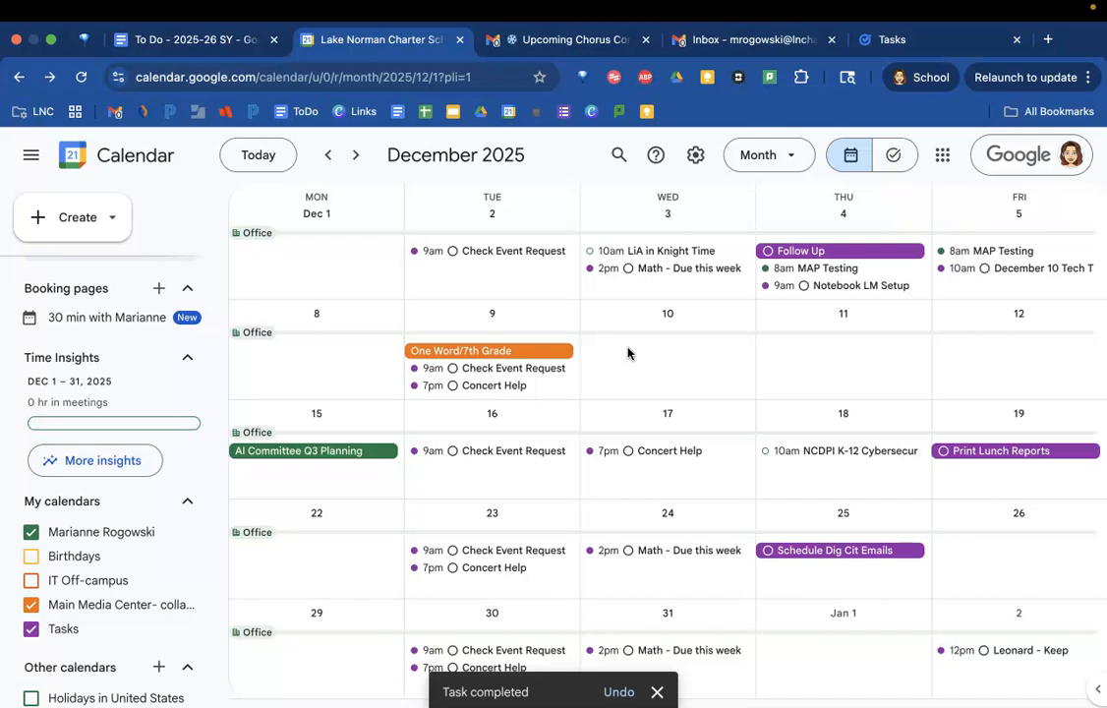
- Reorder the lists in Google Tasks so Gmail, Ideas and Recurring Tasks come first in that order, and return to Google Calendar
key("super+9")
left_click_drag(658, 217, 297, 193)
left_click_drag(949, 211, 531, 241)
left_click_drag(1071, 212, 629, 295)
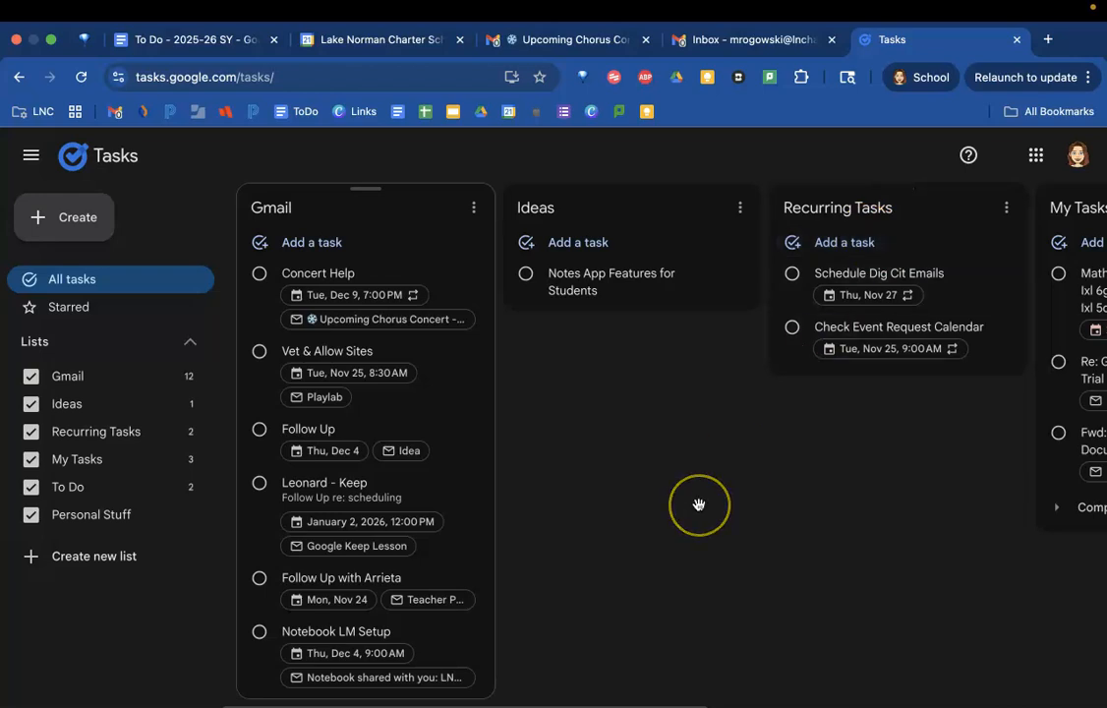
left_click(358, 39)
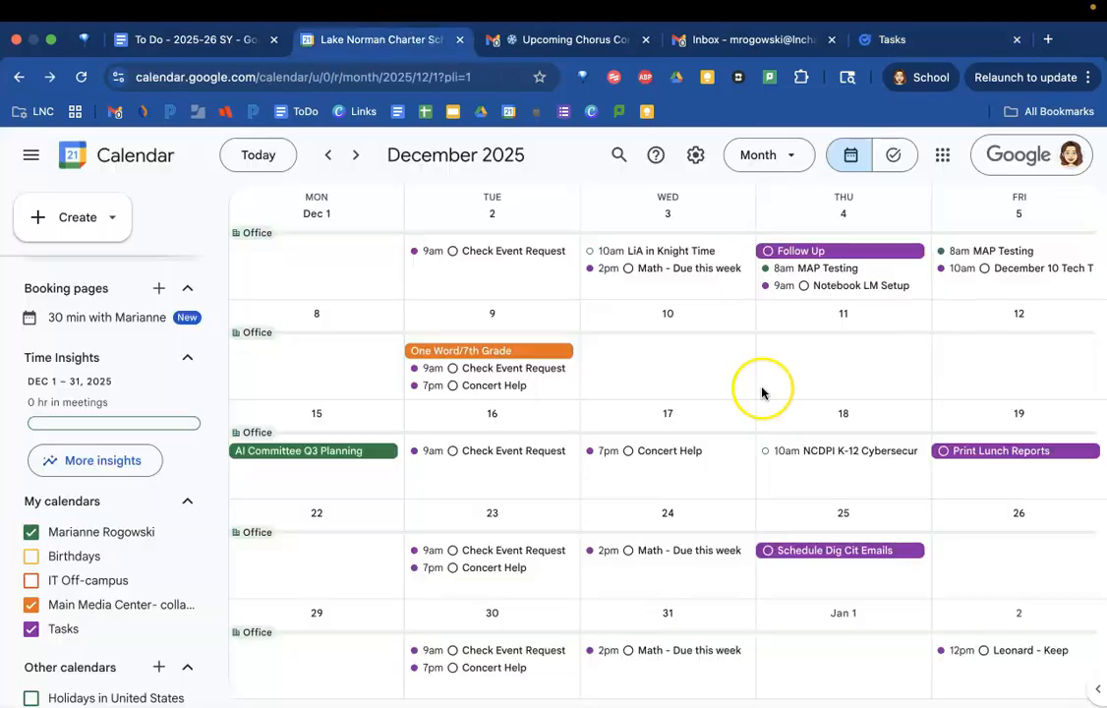